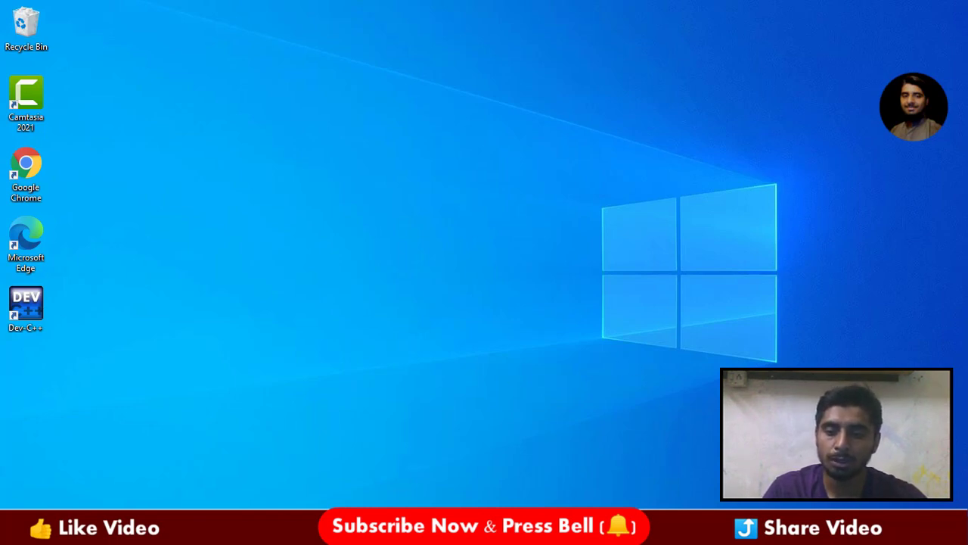
Launch Microsoft Word 2010 by searching Windows for msword
{"action": "key", "text": "super+s"}
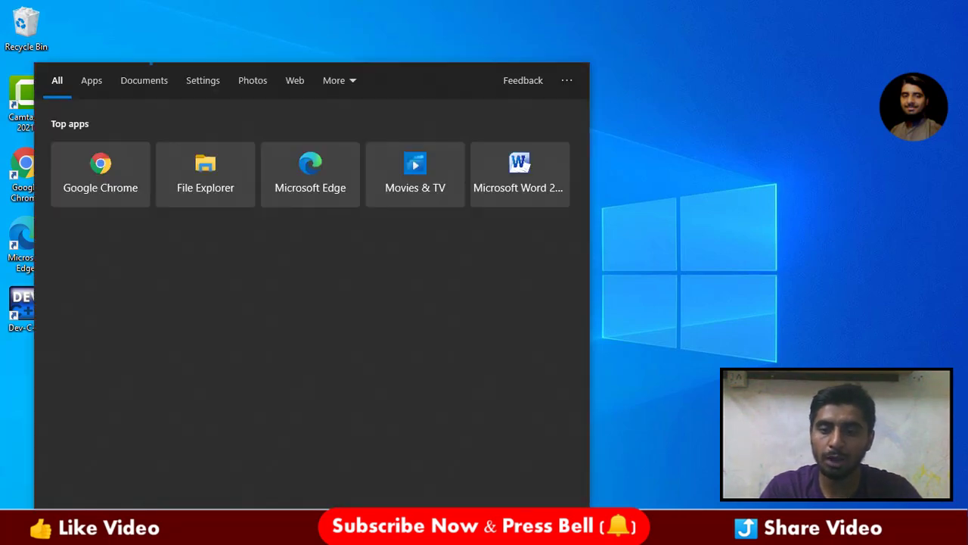
{"action": "type", "text": "msword"}
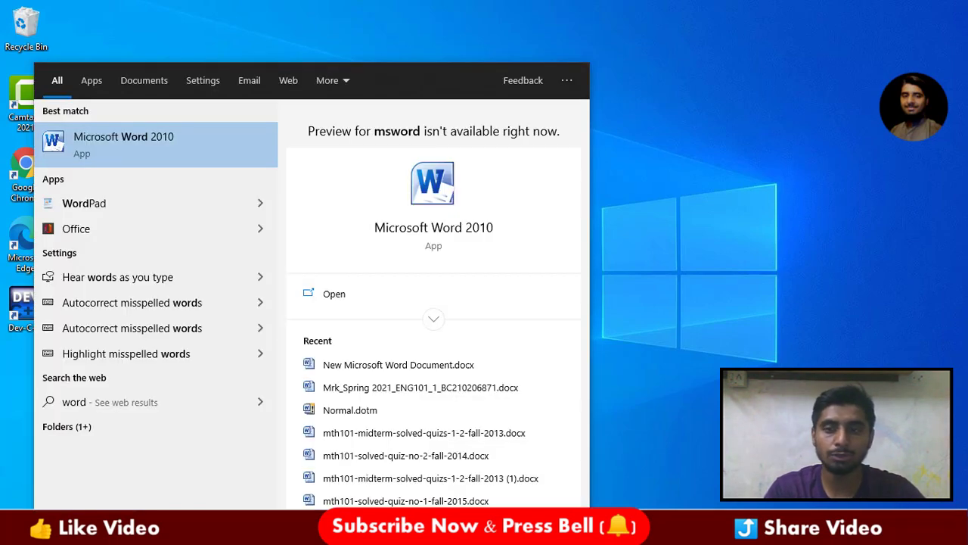
{"action": "key", "text": "Return"}
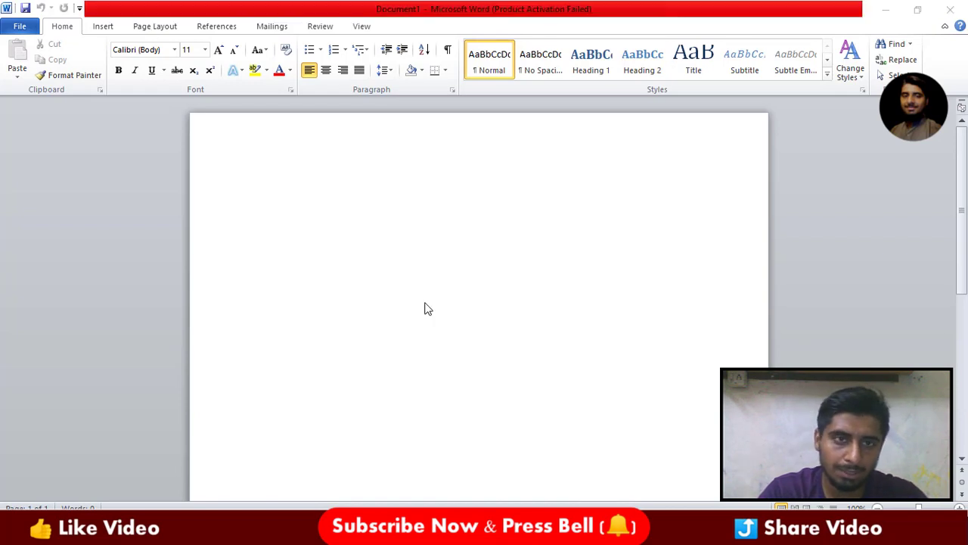
Dismiss the Office Activation Wizard to reach the blank Document1
{"action": "key", "text": "Return"}
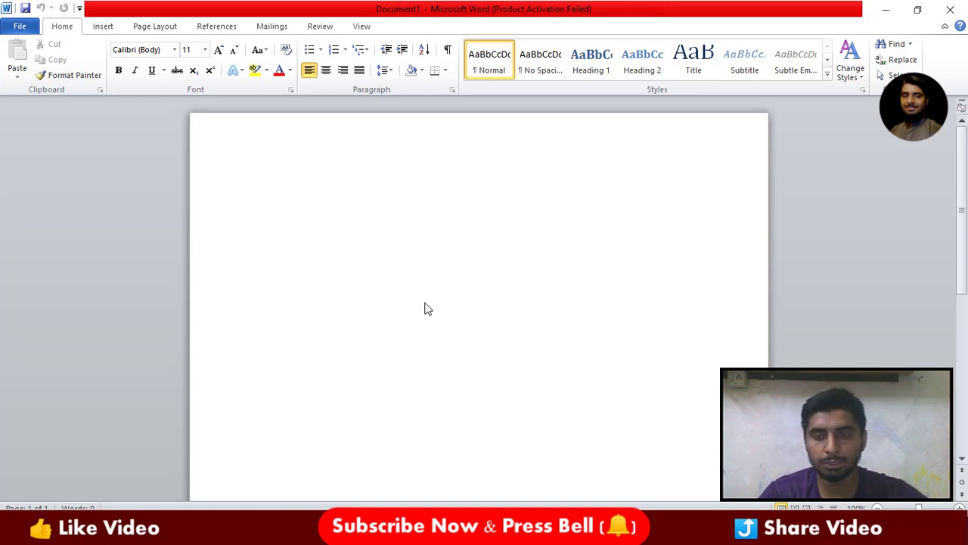
Draw a Flowchart: Alternate Process rounded box near the page's top left
{"action": "left_click", "coordinate": [104, 27]}
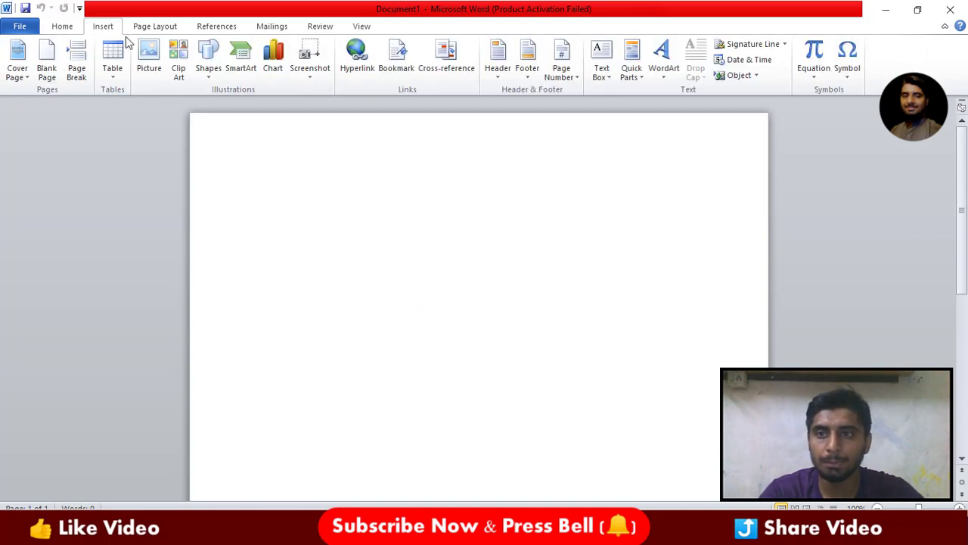
{"action": "left_click", "coordinate": [213, 75]}
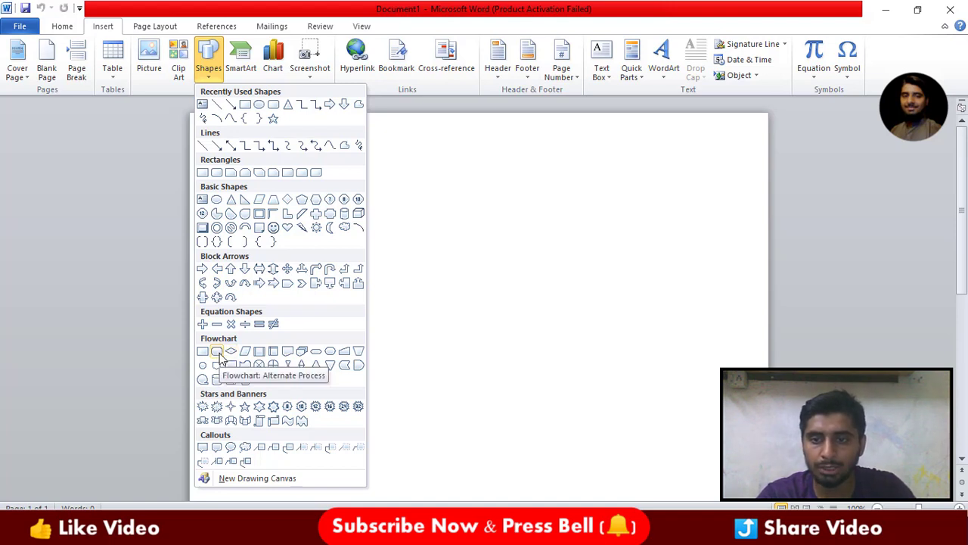
{"action": "left_click", "coordinate": [218, 353]}
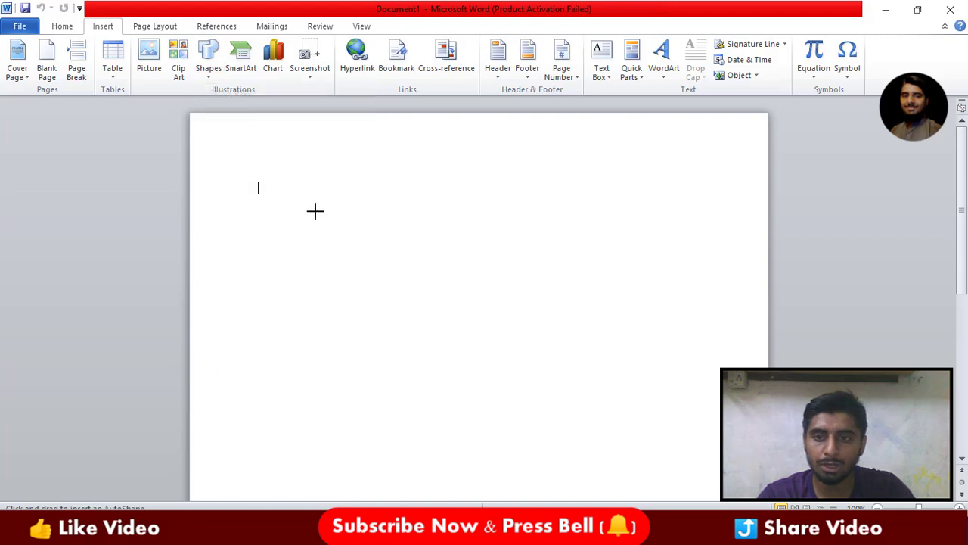
{"action": "left_click_drag", "start_coordinate": [289, 178], "coordinate": [374, 220]}
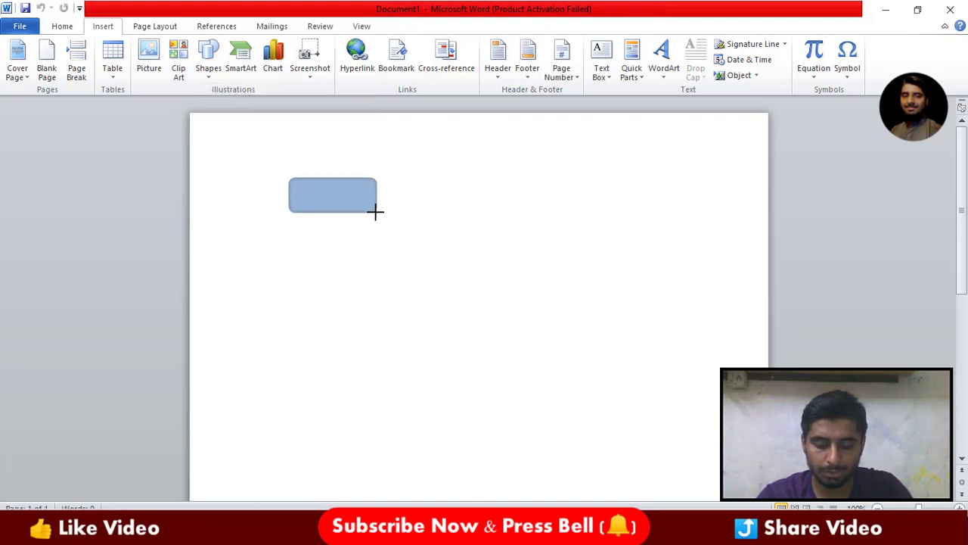
{"action": "mouse_move", "coordinate": [375, 220]}
{"action": "left_mouse_down"}
{"action": "mouse_move", "coordinate": [290, 194]}
{"action": "mouse_move", "coordinate": [287, 181]}
{"action": "left_mouse_up"}
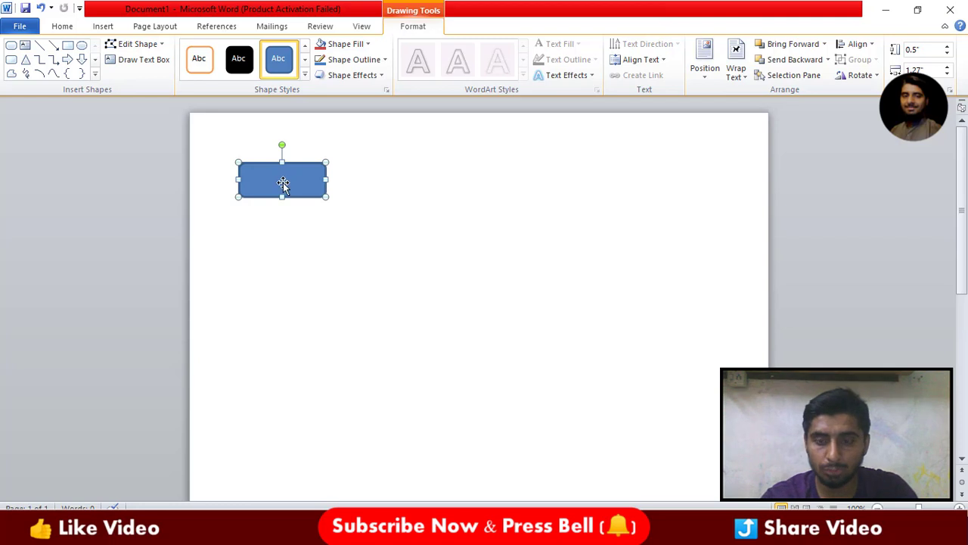
Move the blue rounded box slightly down the page
{"action": "left_click_drag", "start_coordinate": [282, 182], "coordinate": [282, 204]}
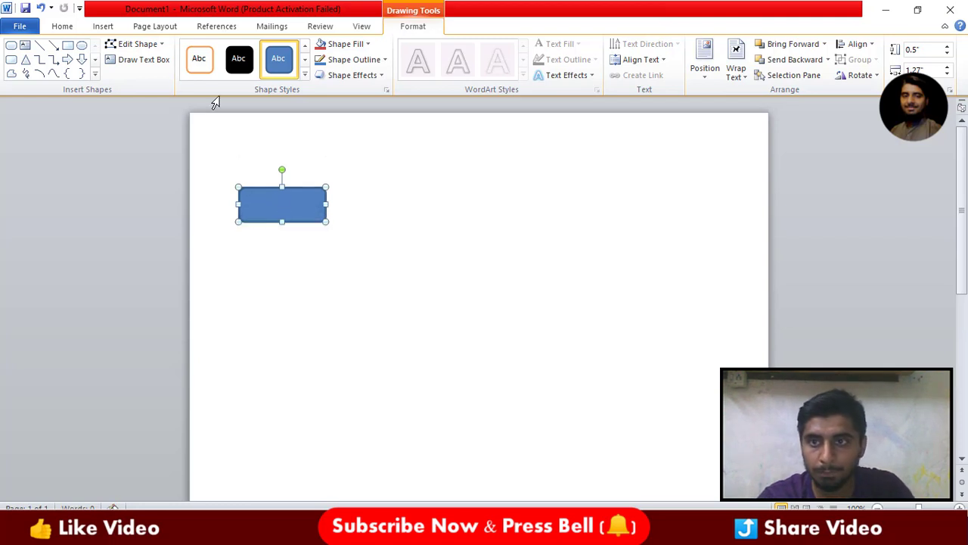
{"action": "left_click", "coordinate": [76, 28]}
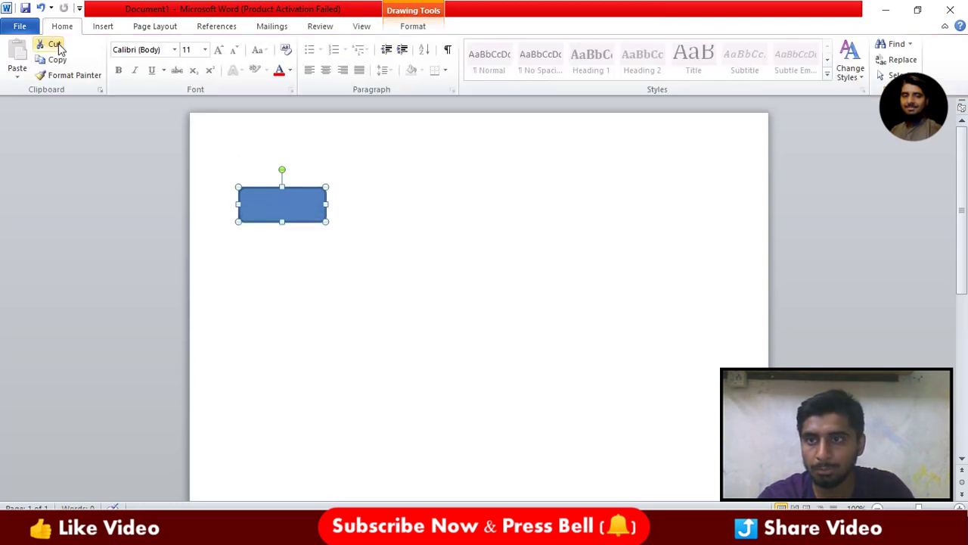
{"action": "left_click", "coordinate": [168, 28]}
{"action": "left_click", "coordinate": [404, 28]}
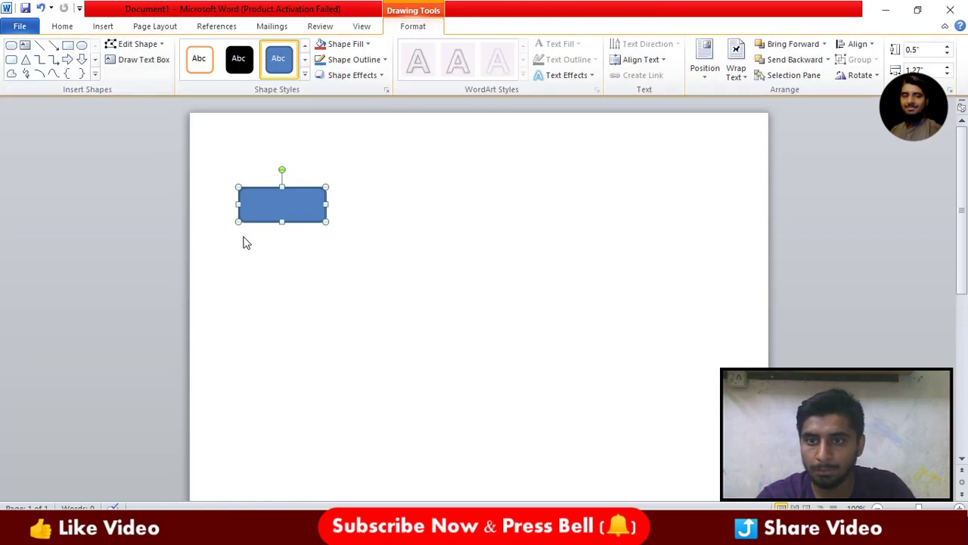
Draw an arrow straight down from the blue box's bottom edge
{"action": "left_click", "coordinate": [103, 28]}
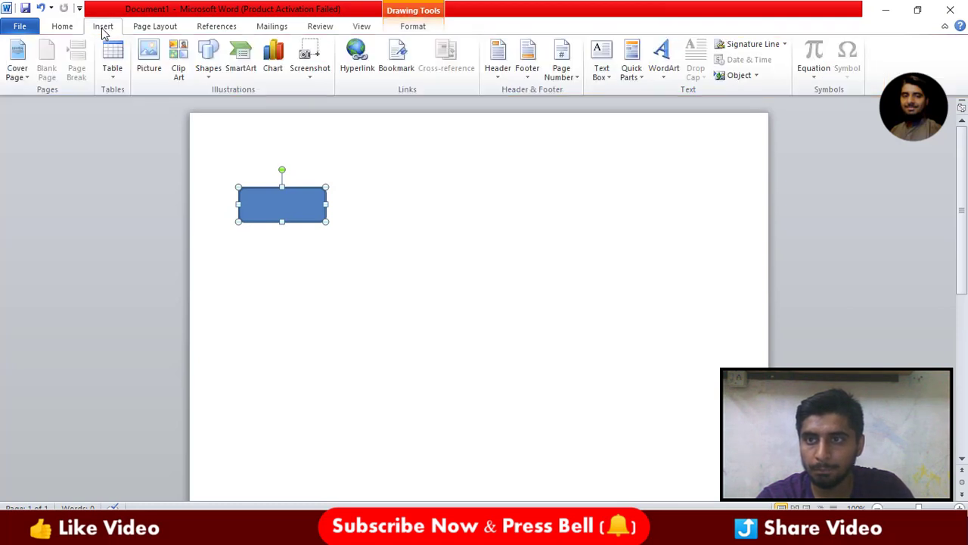
{"action": "left_click", "coordinate": [217, 76]}
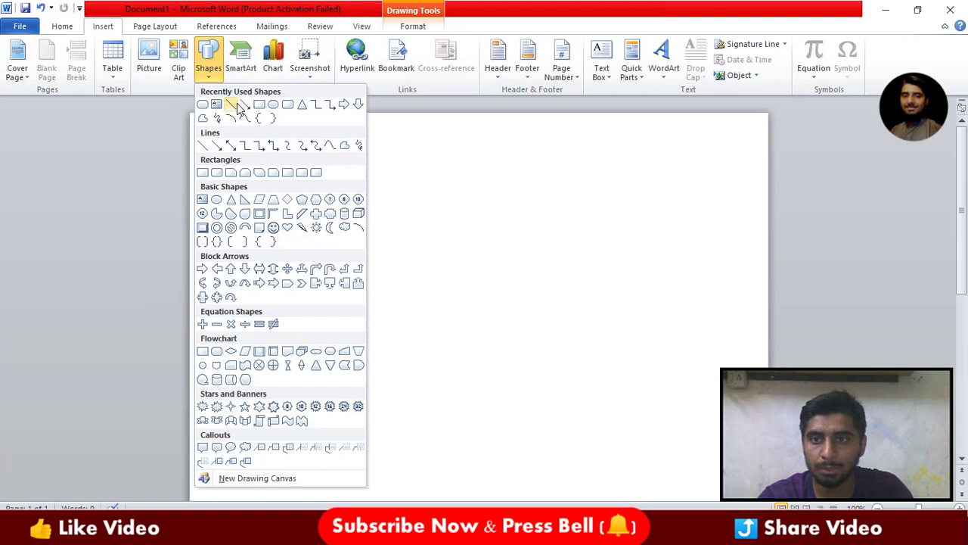
{"action": "left_click", "coordinate": [258, 103]}
{"action": "mouse_move", "coordinate": [238, 187]}
{"action": "left_mouse_down"}
{"action": "mouse_move", "coordinate": [326, 221]}
{"action": "mouse_move", "coordinate": [278, 302]}
{"action": "mouse_move", "coordinate": [282, 318]}
{"action": "mouse_move", "coordinate": [279, 300]}
{"action": "left_mouse_up"}
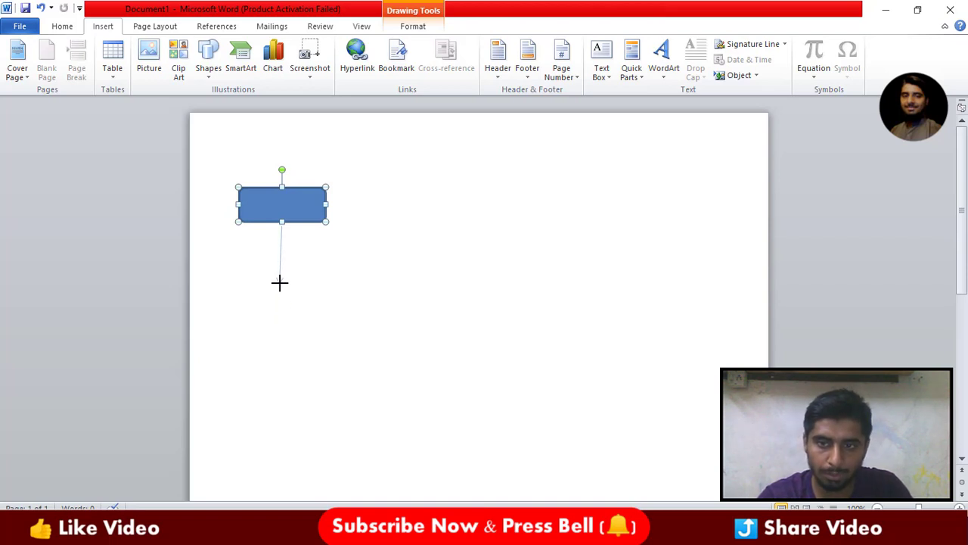
{"action": "left_click_drag", "start_coordinate": [279, 299], "coordinate": [281, 276]}
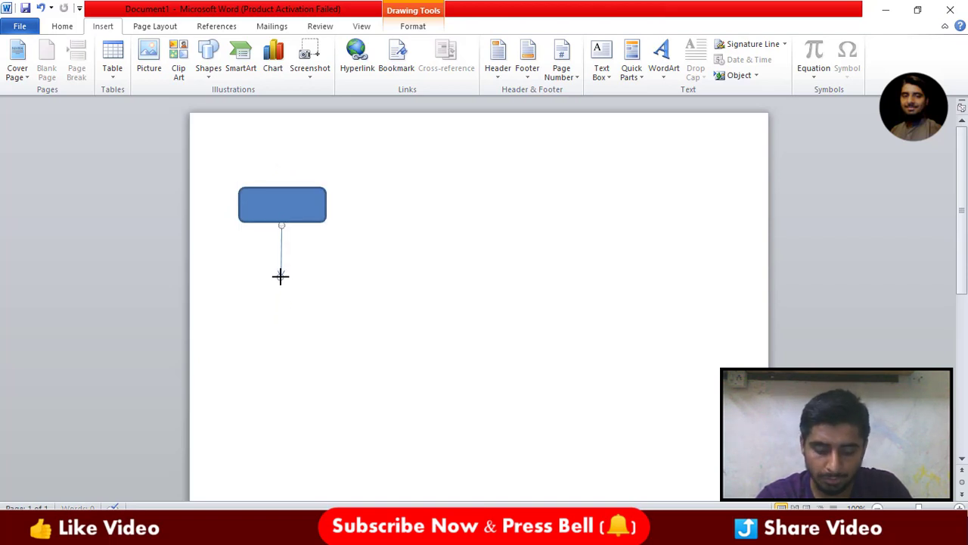
Insert a Simple Text Box reading START and shrink it to fit the word
{"action": "left_click", "coordinate": [107, 31]}
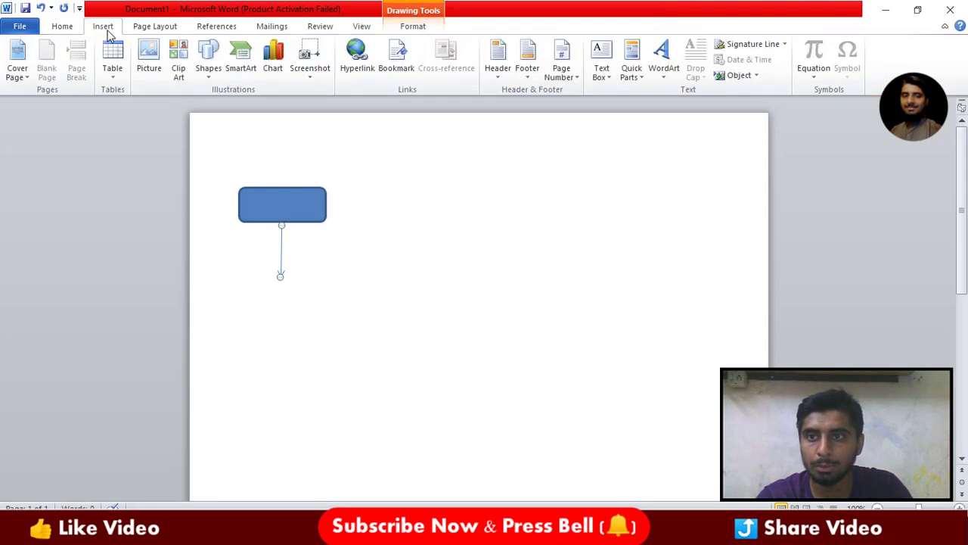
{"action": "left_click", "coordinate": [601, 76]}
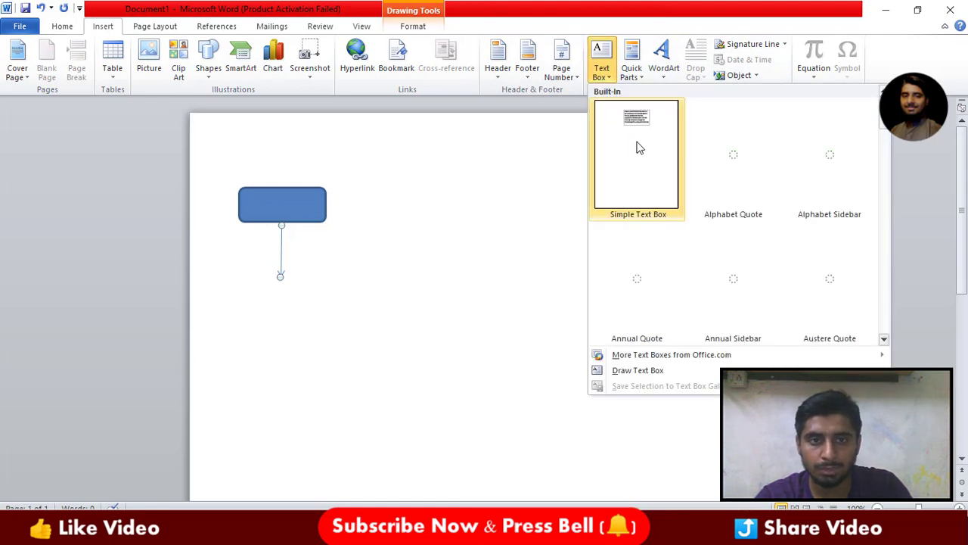
{"action": "left_click", "coordinate": [637, 147]}
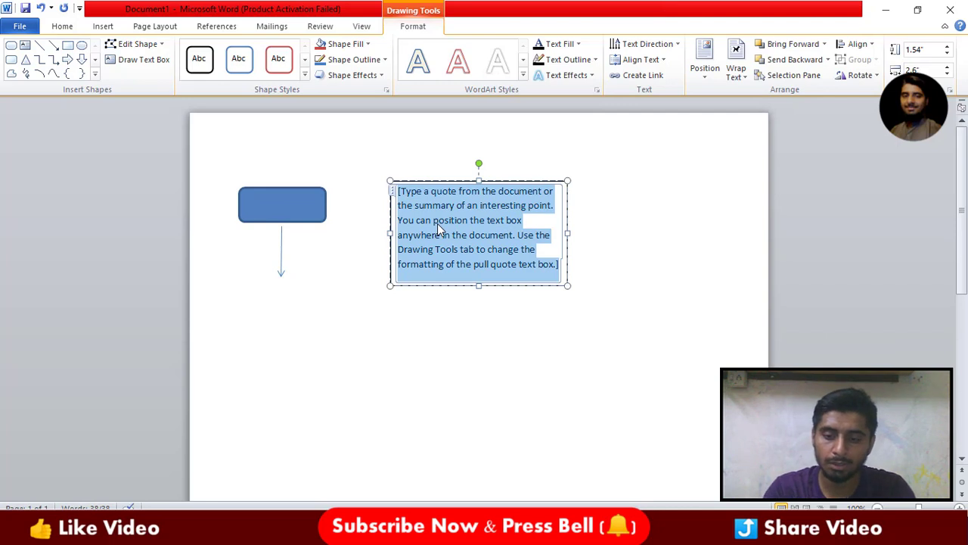
{"action": "type", "text": "START"}
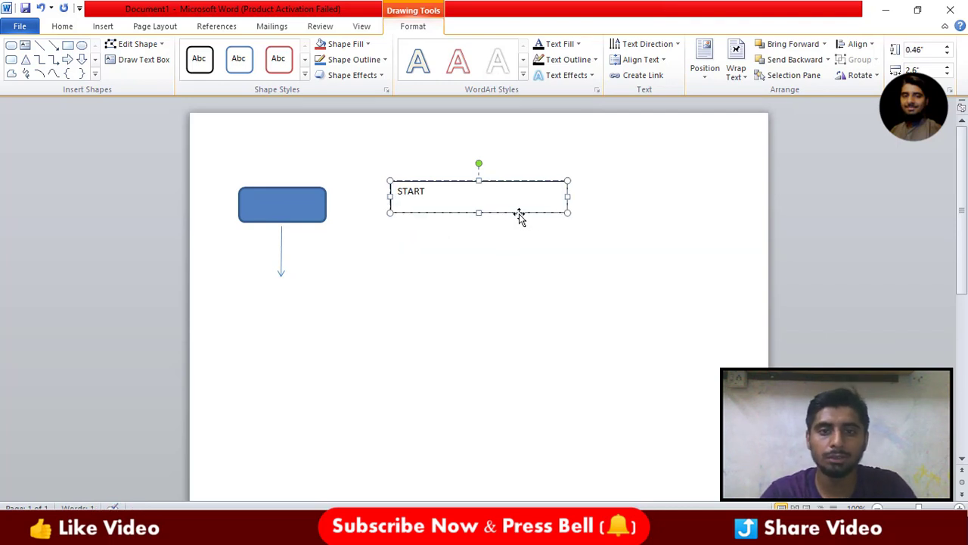
{"action": "left_click_drag", "start_coordinate": [568, 196], "coordinate": [430, 190]}
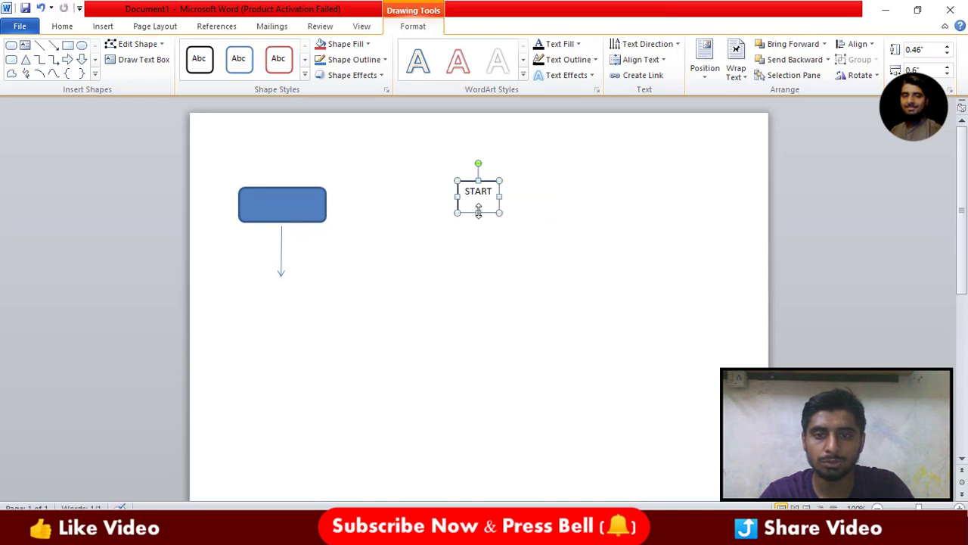
{"action": "left_click_drag", "start_coordinate": [478, 212], "coordinate": [478, 203]}
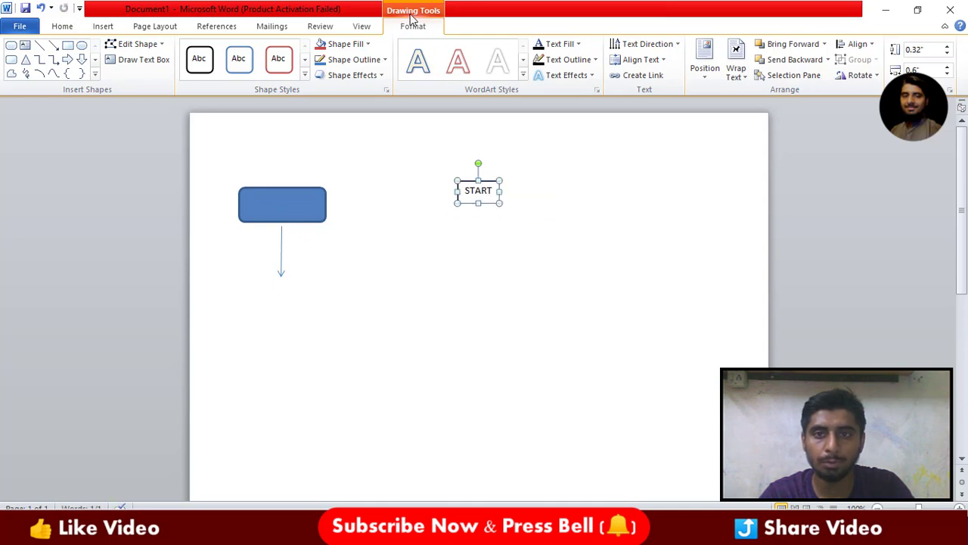
Set the START text box to no outline and no fill
{"action": "left_click", "coordinate": [363, 59]}
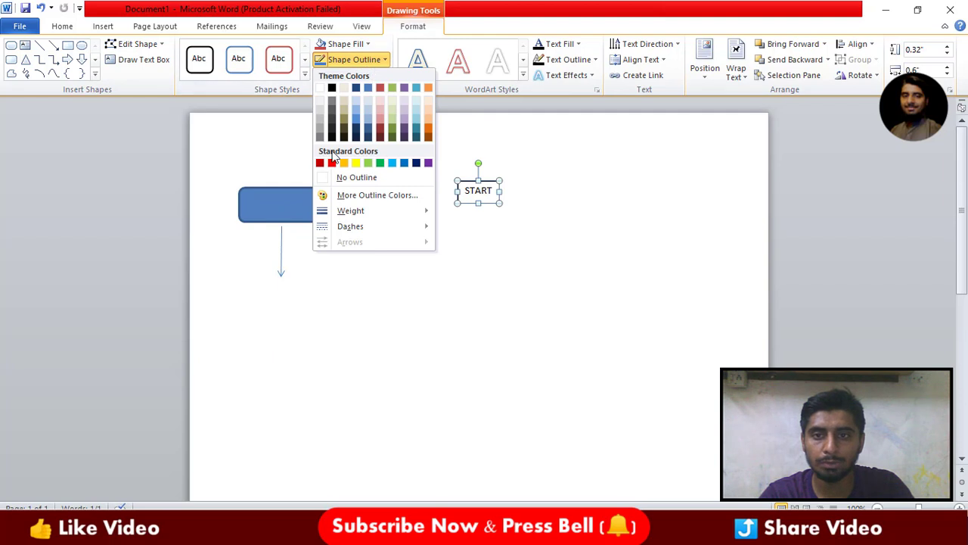
{"action": "left_click", "coordinate": [328, 177]}
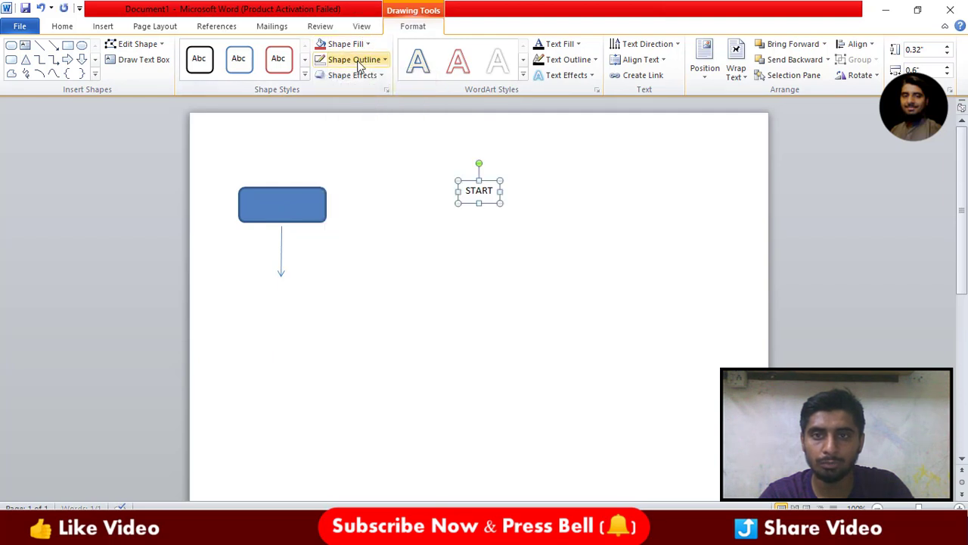
{"action": "left_click", "coordinate": [360, 60]}
{"action": "left_click", "coordinate": [353, 44]}
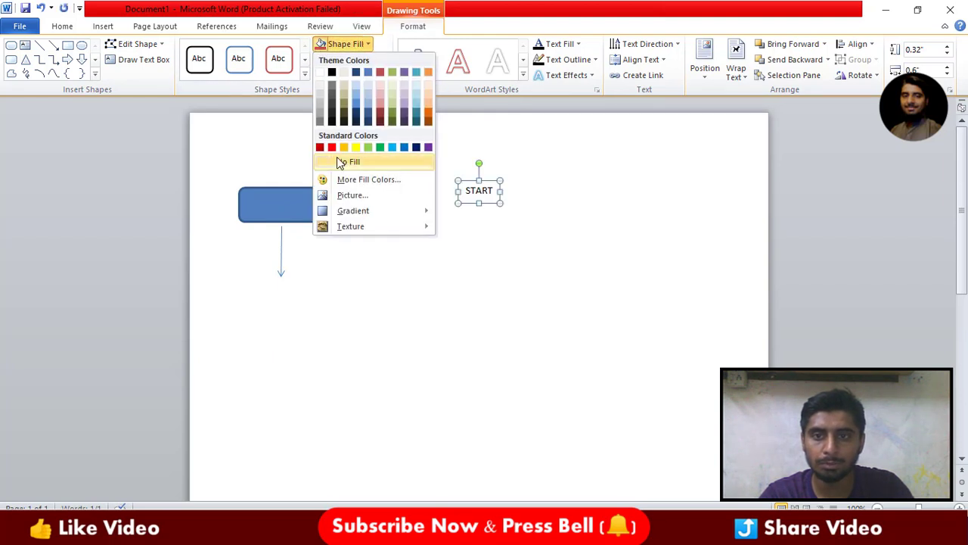
{"action": "left_click", "coordinate": [340, 163]}
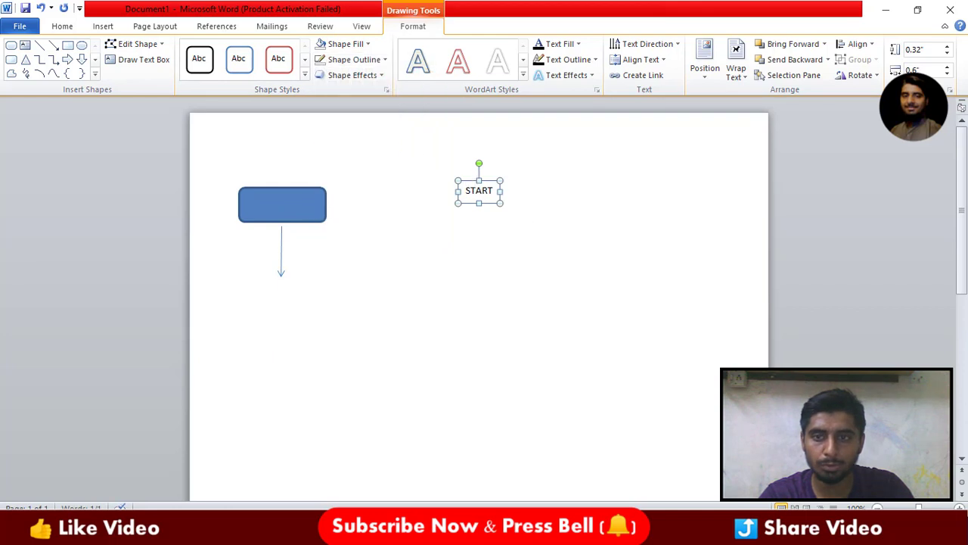
{"action": "left_click", "coordinate": [6, 9]}
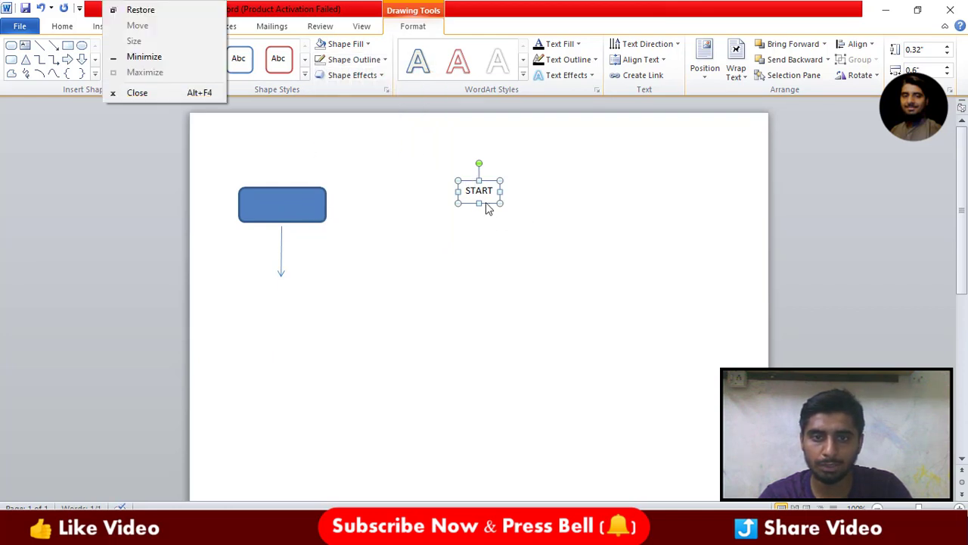
Move the START label onto the blue rounded box
{"action": "left_click", "coordinate": [487, 208]}
{"action": "left_click_drag", "start_coordinate": [484, 199], "coordinate": [287, 215]}
{"action": "left_click", "coordinate": [345, 229]}
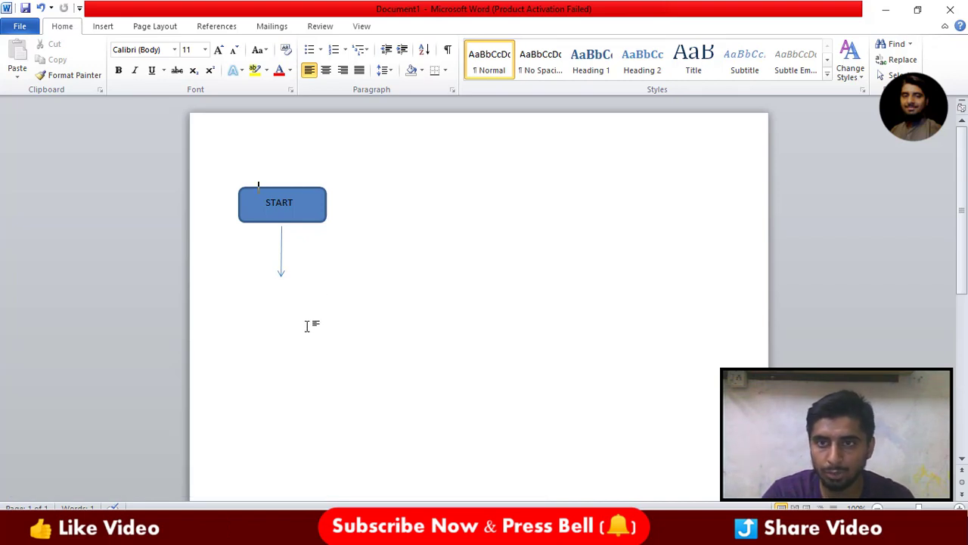
{"action": "left_click", "coordinate": [105, 28]}
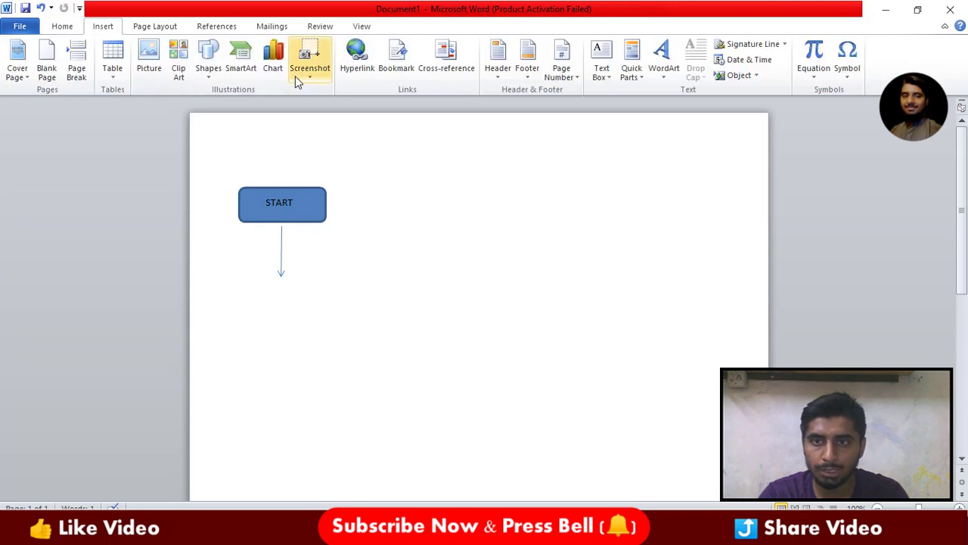
{"action": "left_click", "coordinate": [209, 66]}
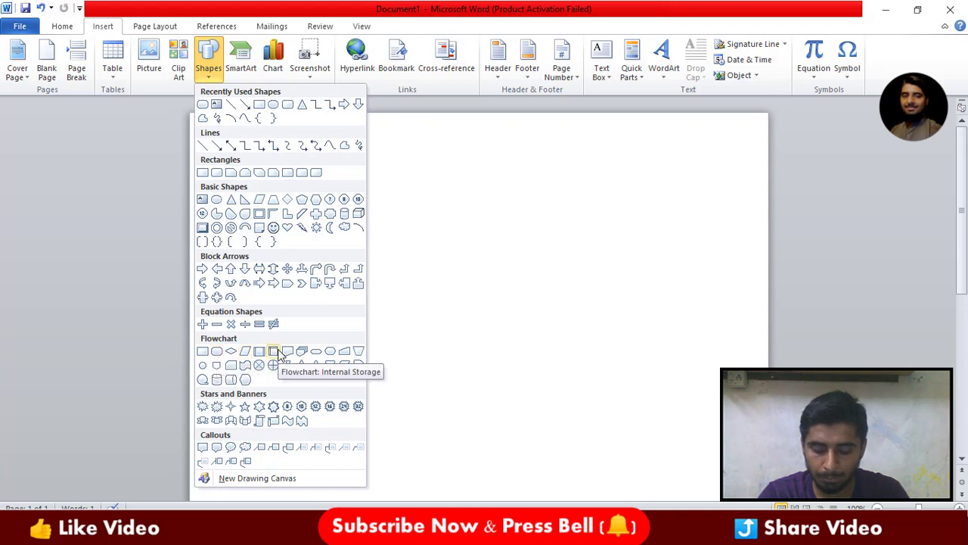
Draw a Flowchart: Decision diamond below the START arrow
{"action": "left_click", "coordinate": [231, 351]}
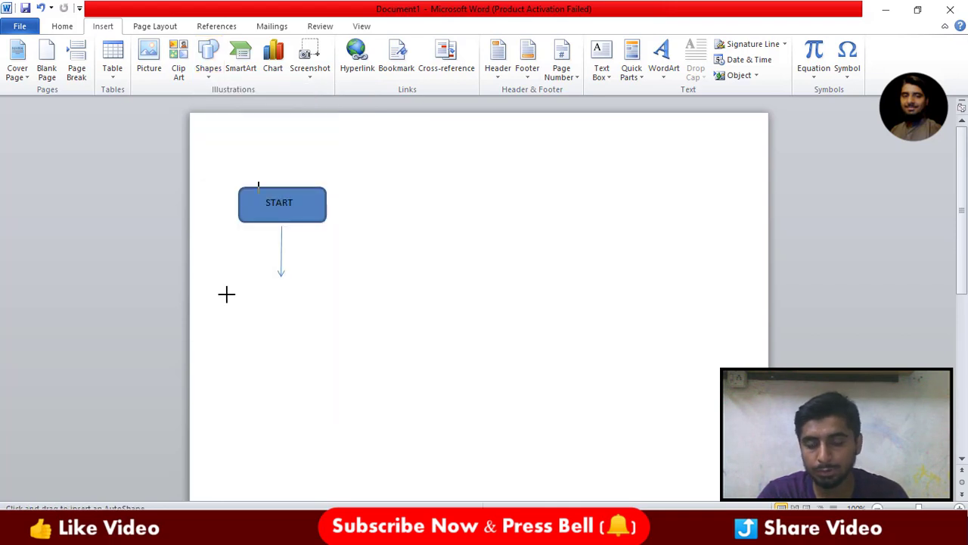
{"action": "mouse_move", "coordinate": [226, 294]}
{"action": "left_mouse_down"}
{"action": "mouse_move", "coordinate": [369, 414]}
{"action": "mouse_move", "coordinate": [358, 411]}
{"action": "left_mouse_up"}
{"action": "left_click_drag", "start_coordinate": [316, 370], "coordinate": [313, 360]}
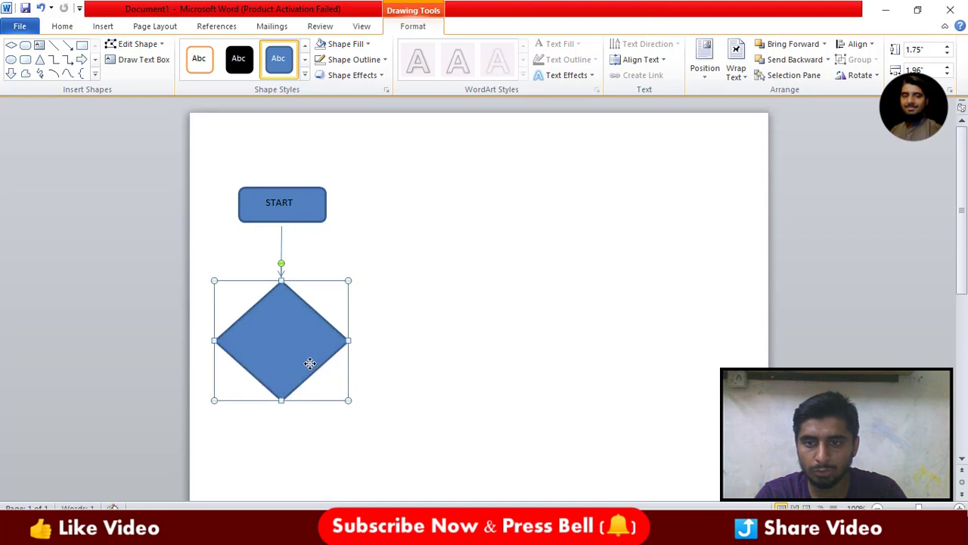
Place a copy of the START label onto the diamond, redoing a misplaced first copy
{"action": "left_click", "coordinate": [287, 200]}
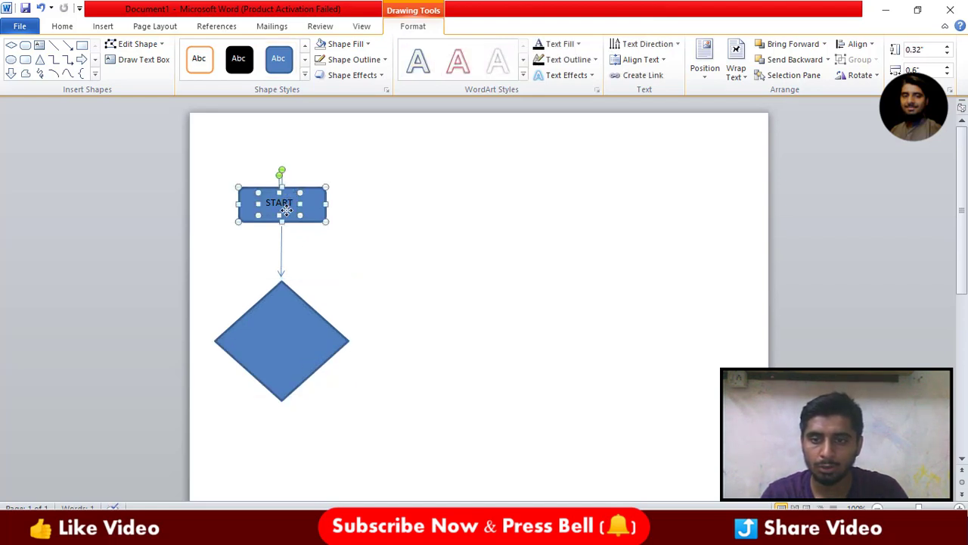
{"action": "left_click_drag", "start_coordinate": [284, 192], "coordinate": [286, 344]}
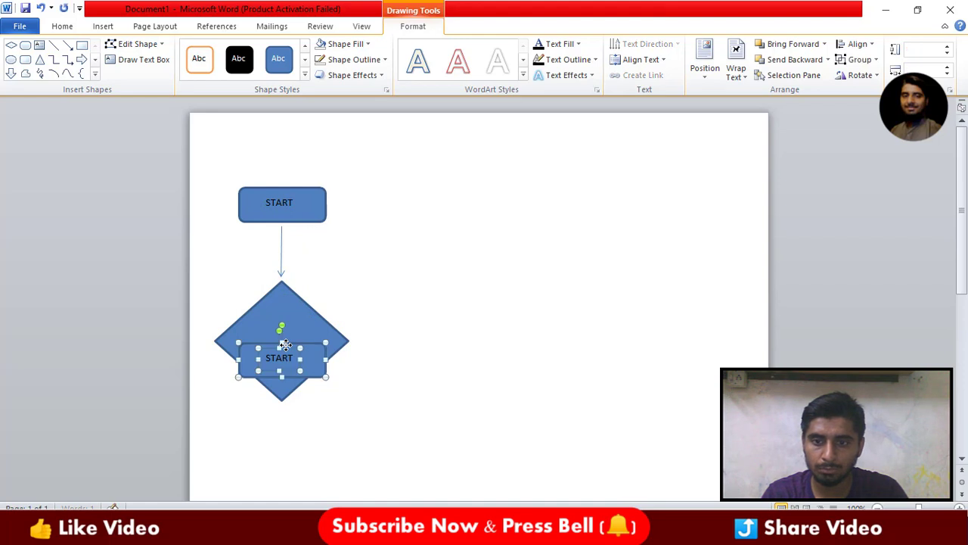
{"action": "key", "text": "ctrl+z"}
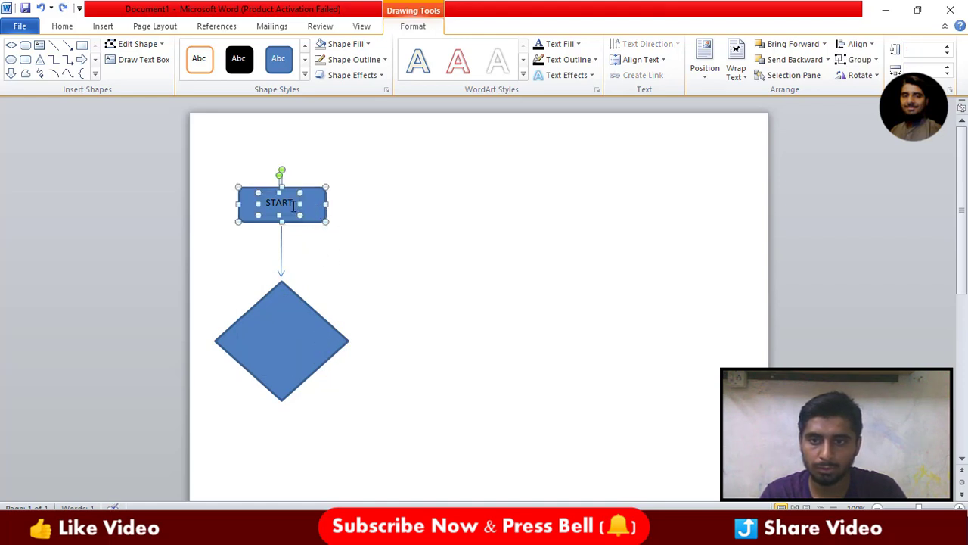
{"action": "left_click", "coordinate": [310, 205]}
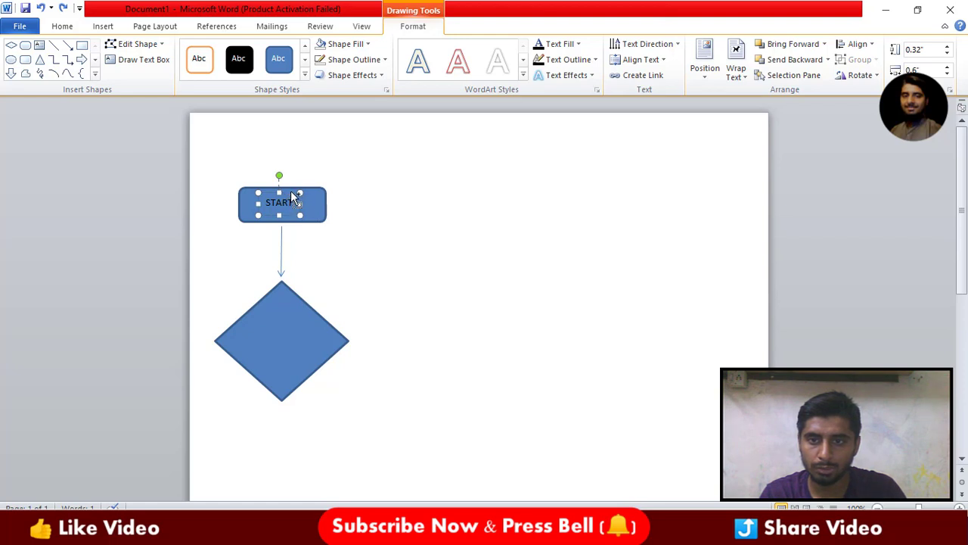
{"action": "left_click_drag", "start_coordinate": [294, 195], "coordinate": [291, 327]}
Replace the diamond's START text with IF (AMERAGE>AMARAAGE) in a widened text box, fixing typos
{"action": "double_click", "coordinate": [290, 332]}
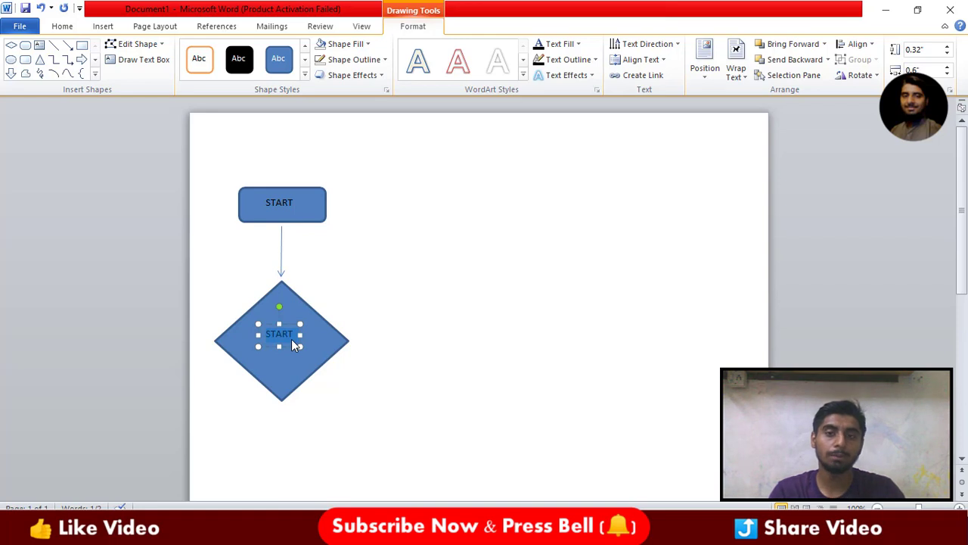
{"action": "key", "text": "BackSpace"}
{"action": "type", "text": "IF"}
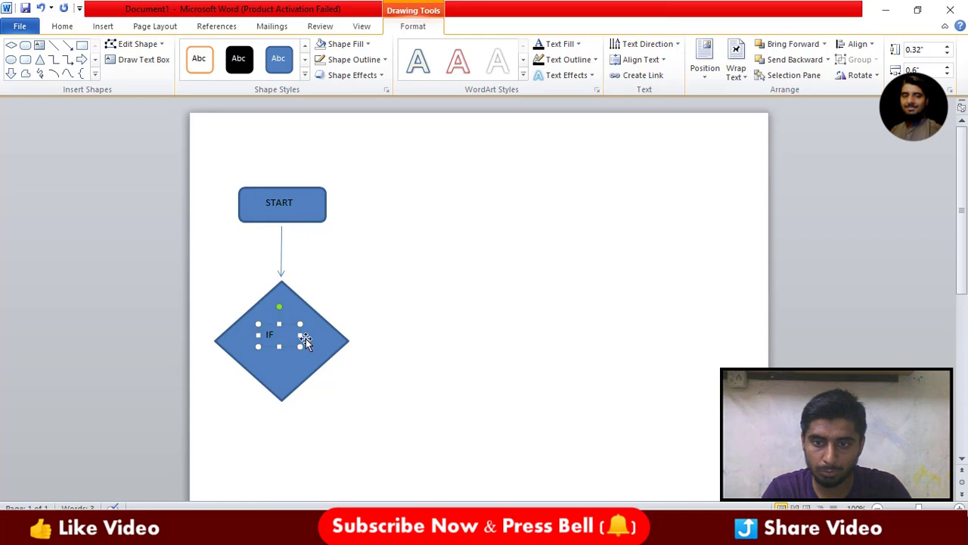
{"action": "mouse_move", "coordinate": [300, 335]}
{"action": "left_mouse_down"}
{"action": "mouse_move", "coordinate": [399, 336]}
{"action": "mouse_move", "coordinate": [333, 323]}
{"action": "left_mouse_up"}
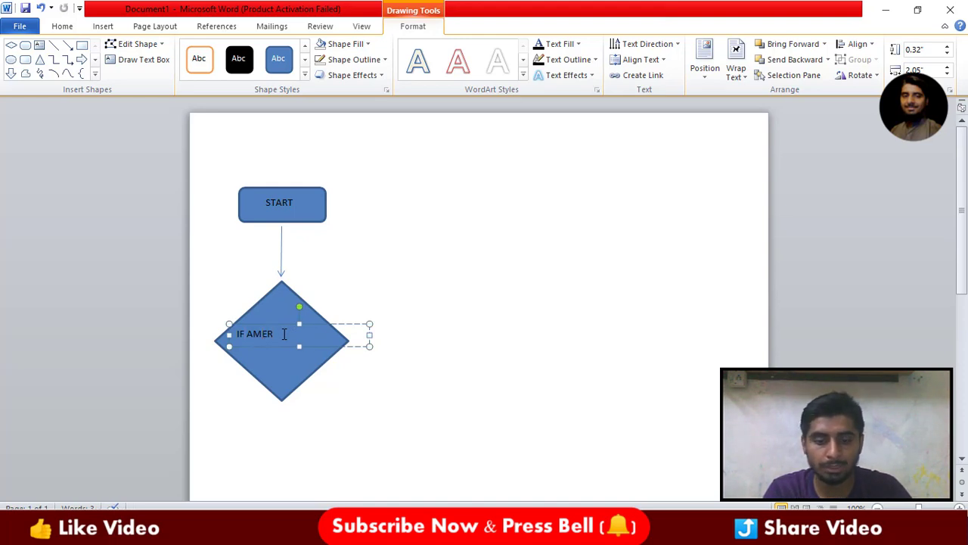
{"action": "type", "text": "("}
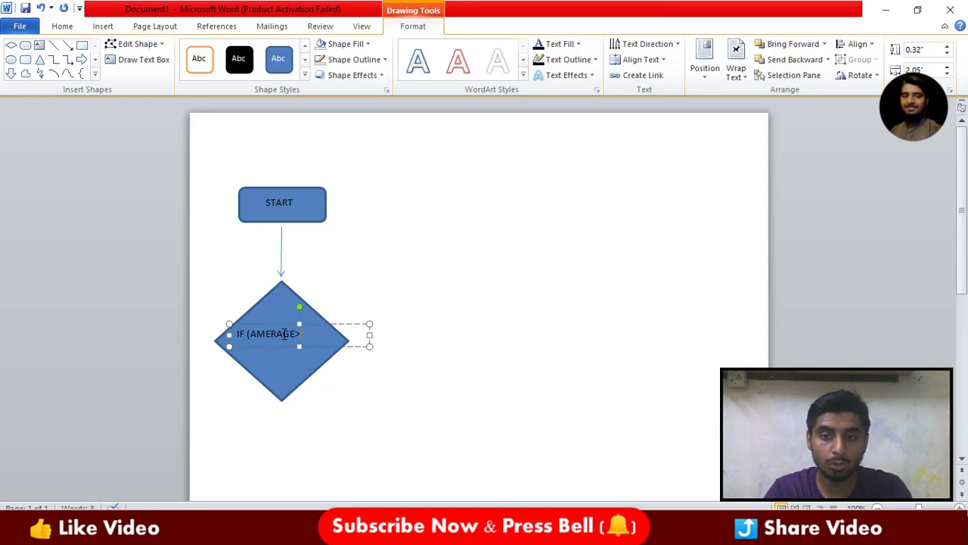
{"action": "type", "text": "MARA"}
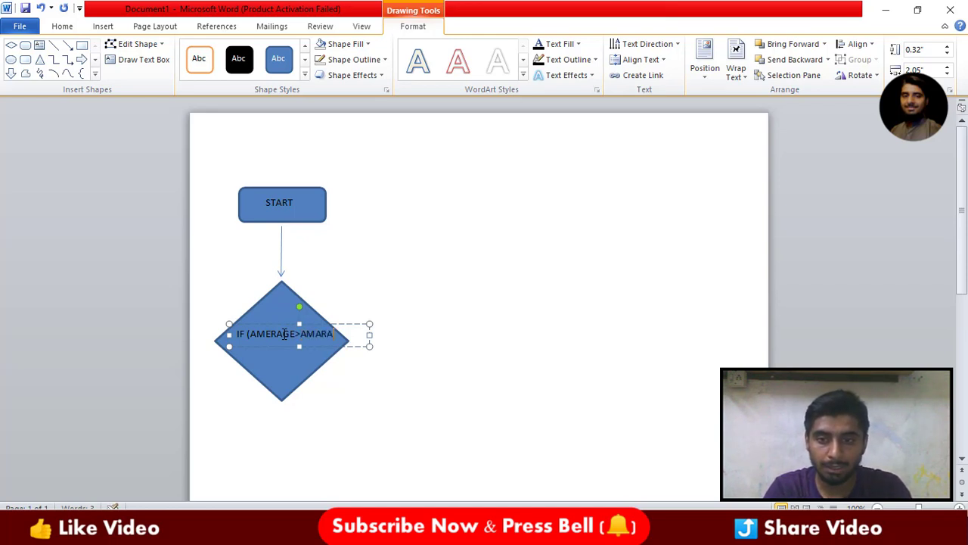
{"action": "type", "text": "AGE"}
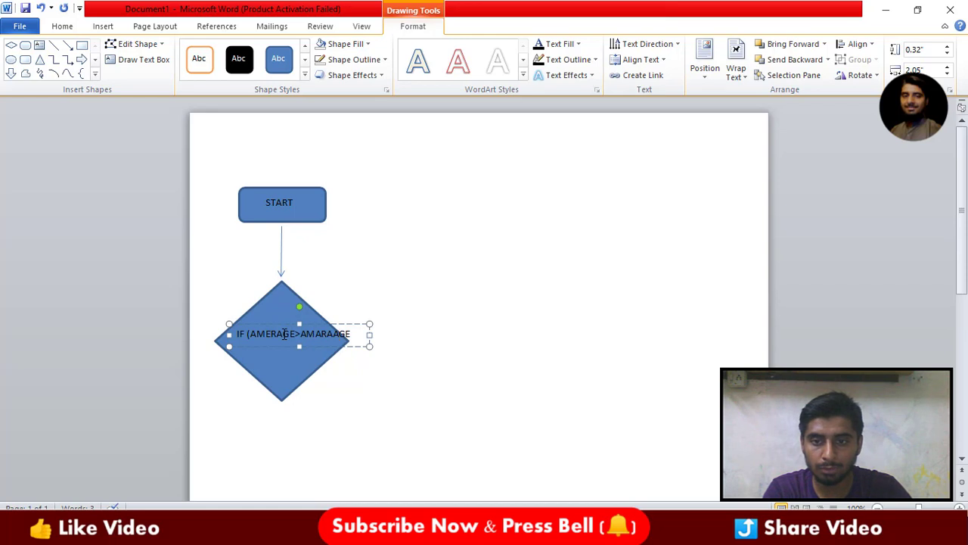
{"action": "key", "text": "BackSpace"}
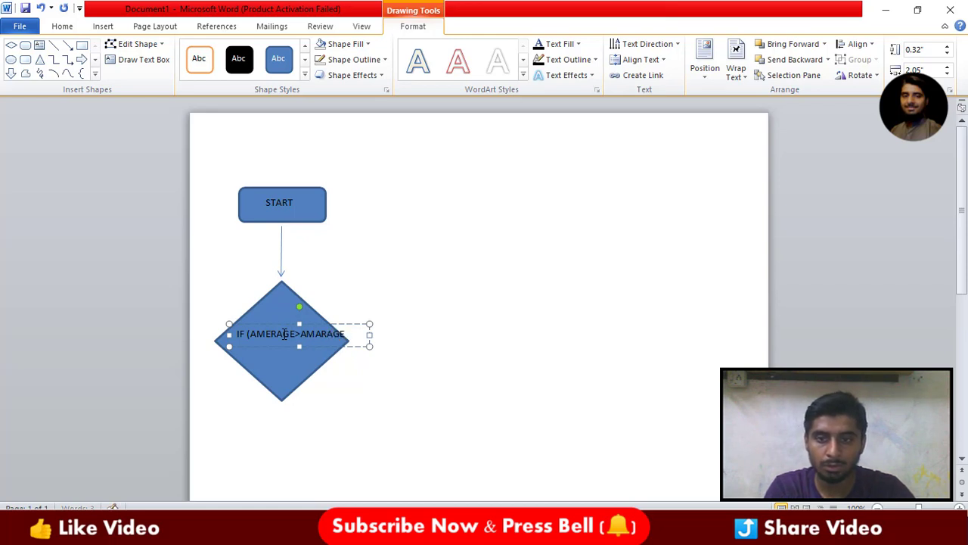
{"action": "type", "text": "a"}
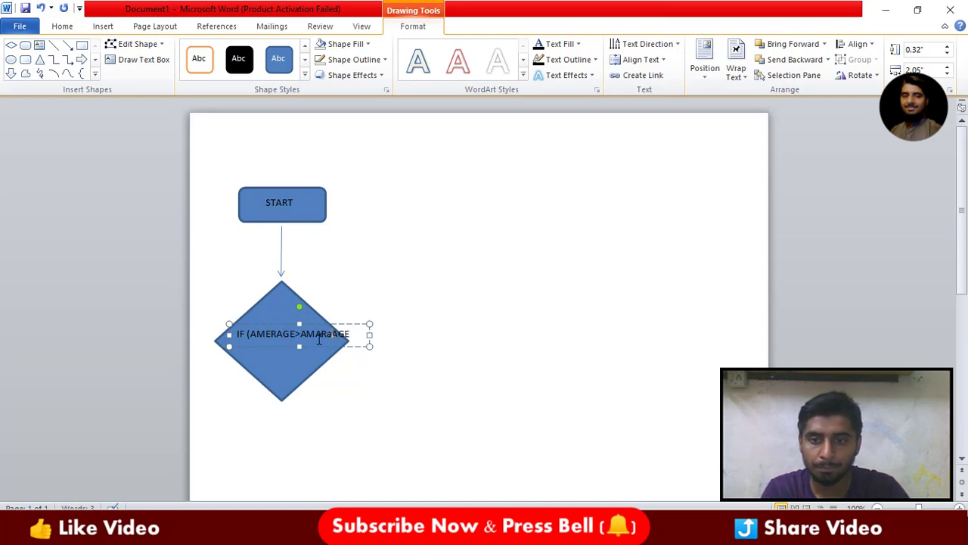
{"action": "key", "text": "ctrl+shift+Left"}
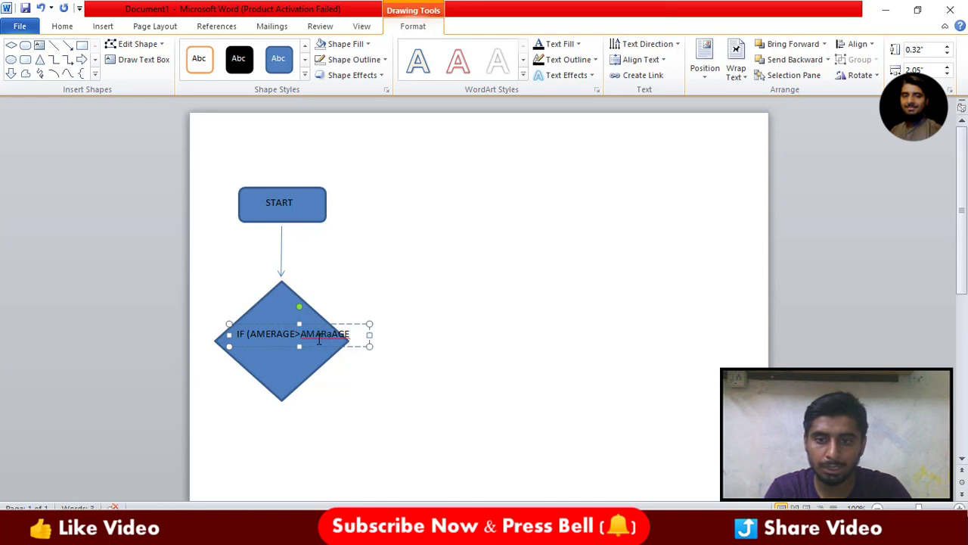
{"action": "key", "text": "Delete"}
{"action": "key", "text": "Delete"}
{"action": "key", "text": "Delete"}
{"action": "key", "text": "Delete"}
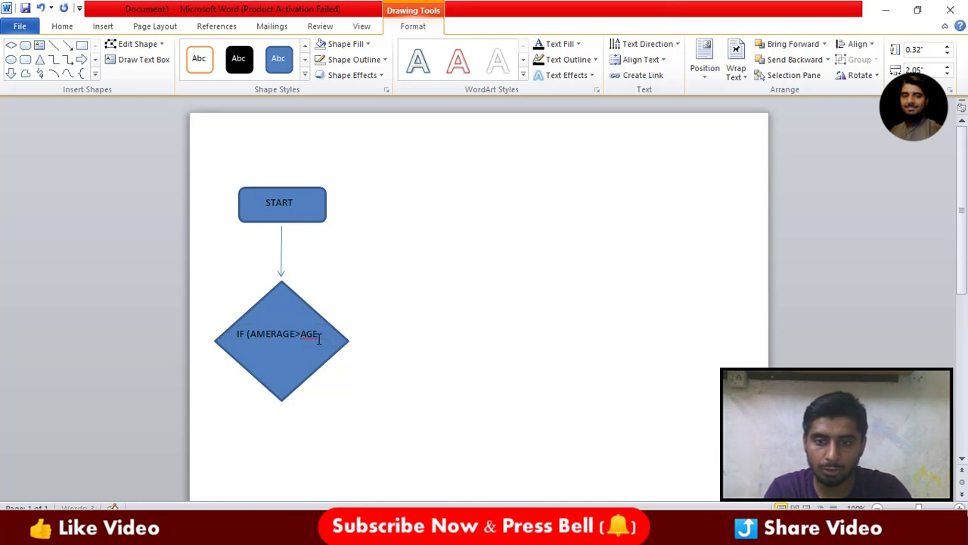
{"action": "key", "text": "Delete"}
{"action": "key", "text": "Delete"}
{"action": "key", "text": "Delete"}
{"action": "type", "text": "MAR"}
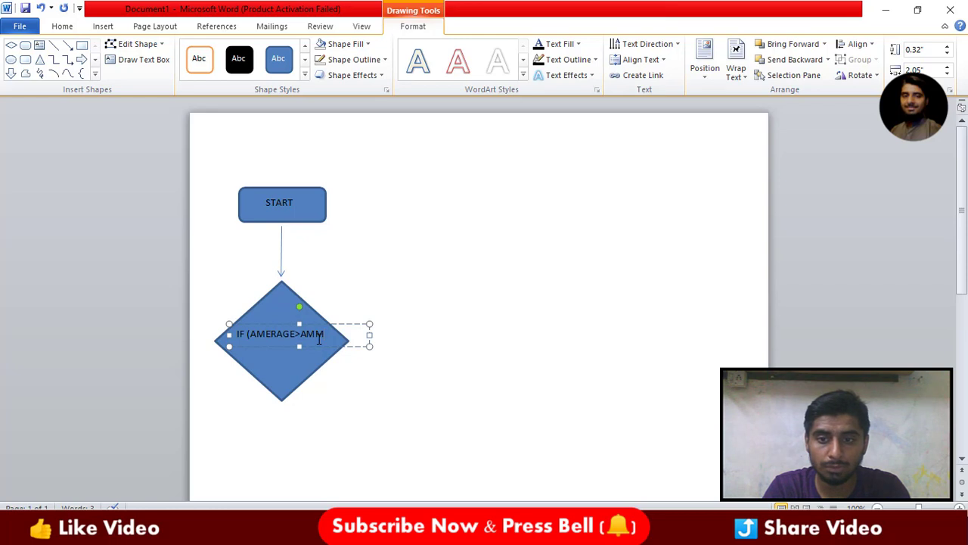
{"action": "type", "text": "AGE"}
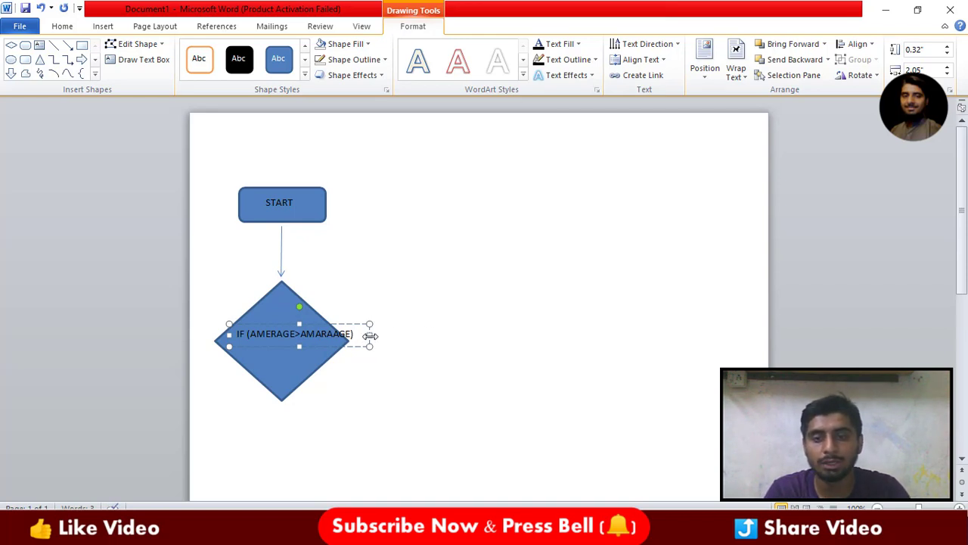
Centre the diamond's condition text, restoring it after an accidental deletion
{"action": "left_click_drag", "start_coordinate": [369, 334], "coordinate": [311, 334]}
{"action": "key", "text": "BackSpace"}
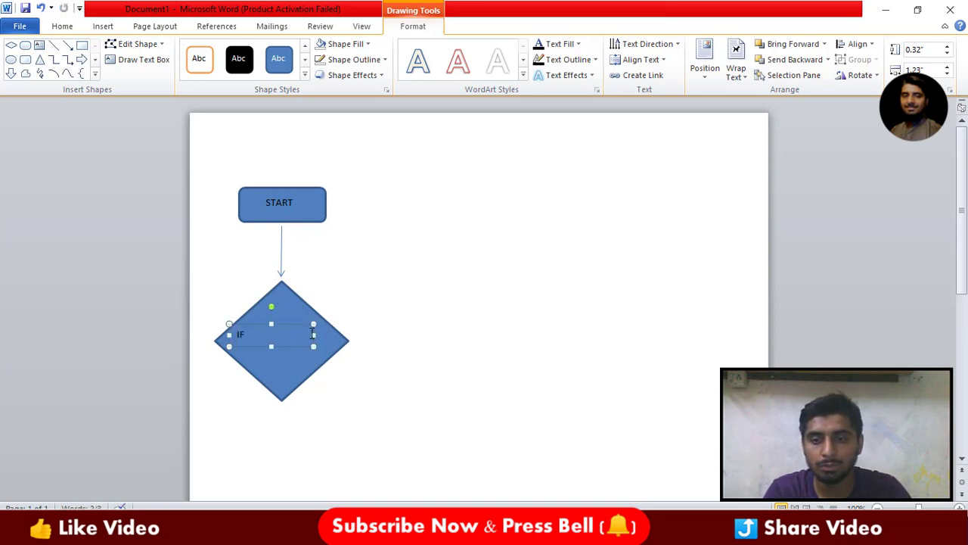
{"action": "key", "text": "ctrl+z"}
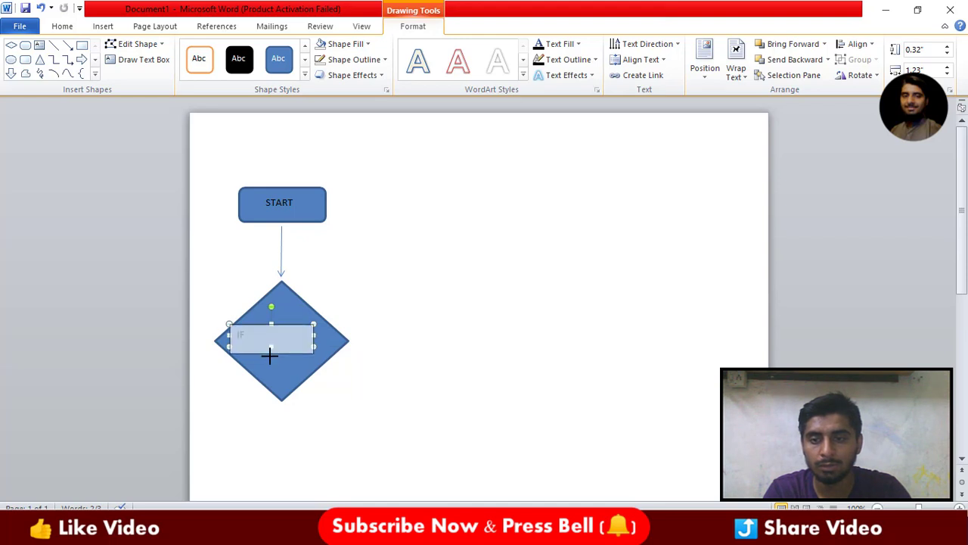
{"action": "left_click", "coordinate": [270, 368]}
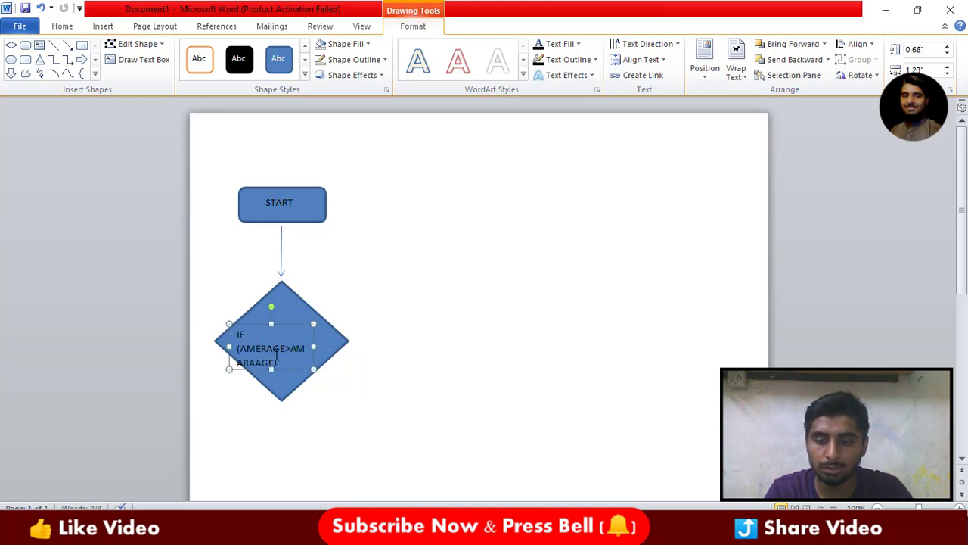
{"action": "key", "text": "ctrl+e"}
Resize and reposition the text box so IF and (AMERAGE>AMARAAGE) fit inside the diamond
{"action": "left_click", "coordinate": [276, 355]}
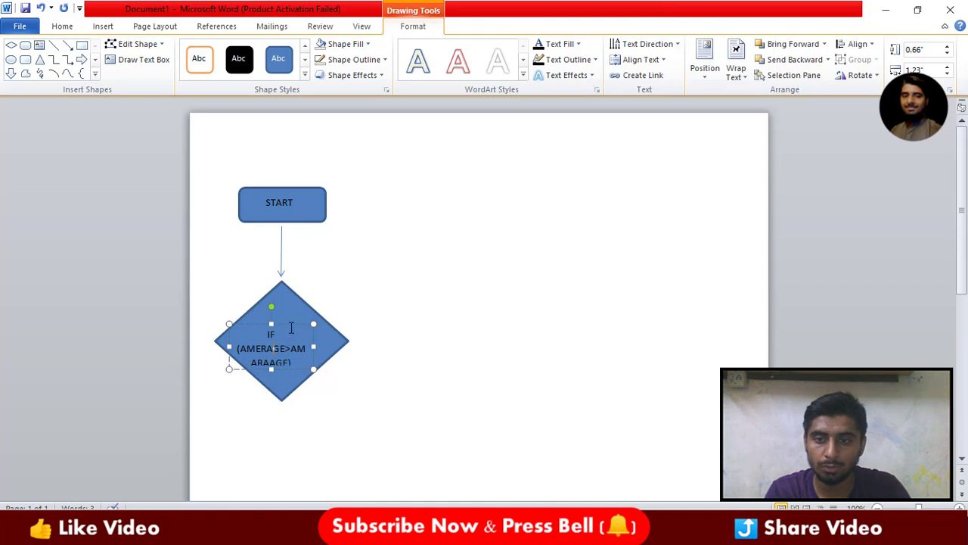
{"action": "left_click_drag", "start_coordinate": [295, 312], "coordinate": [304, 296]}
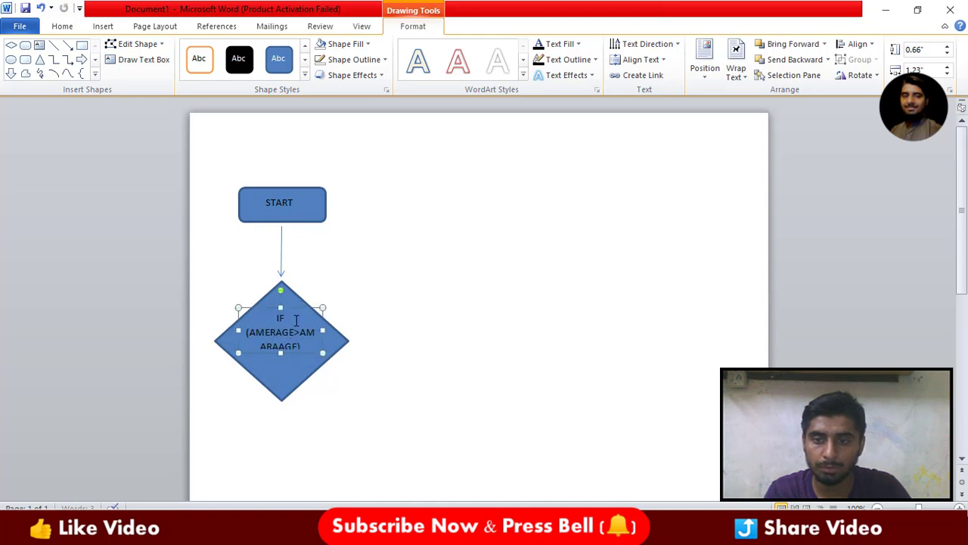
{"action": "left_click_drag", "start_coordinate": [280, 353], "coordinate": [281, 384]}
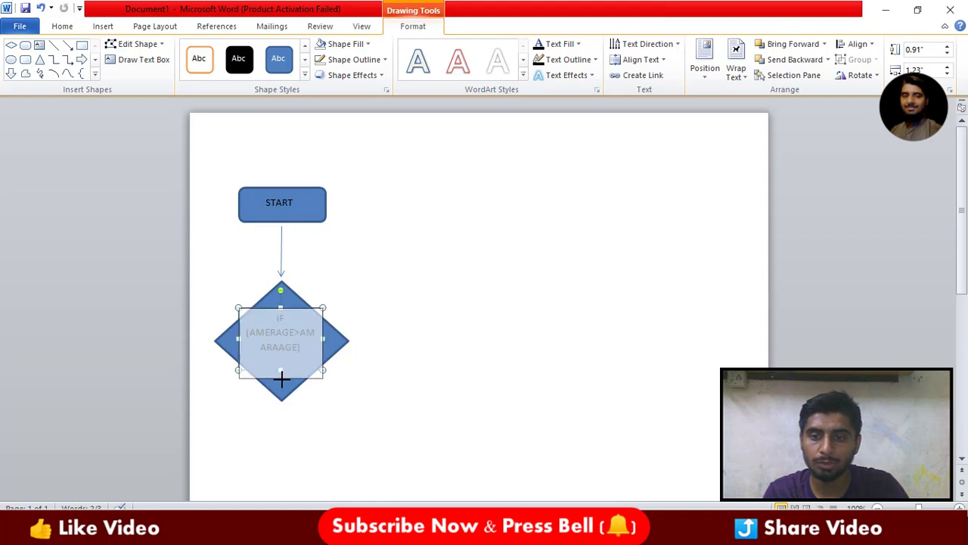
{"action": "left_click", "coordinate": [360, 363]}
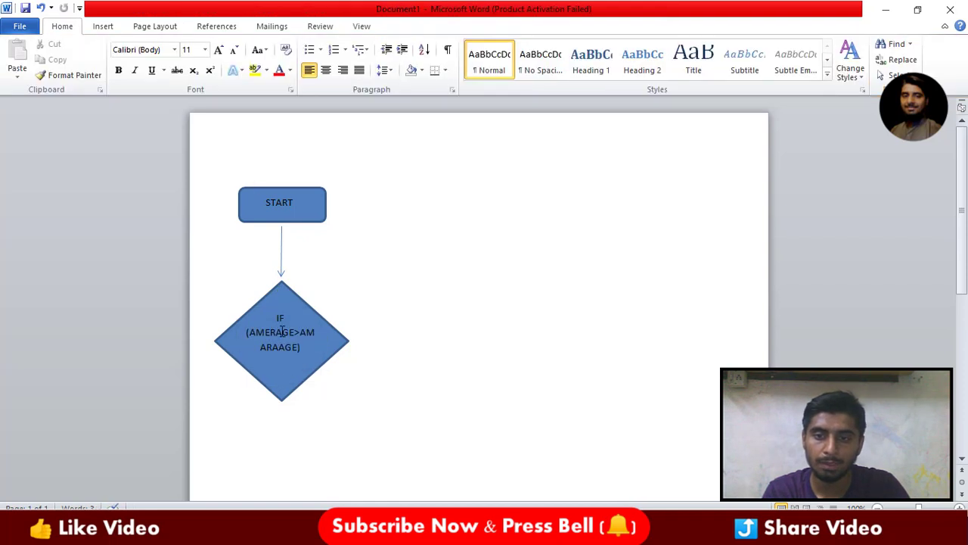
{"action": "left_click", "coordinate": [306, 342]}
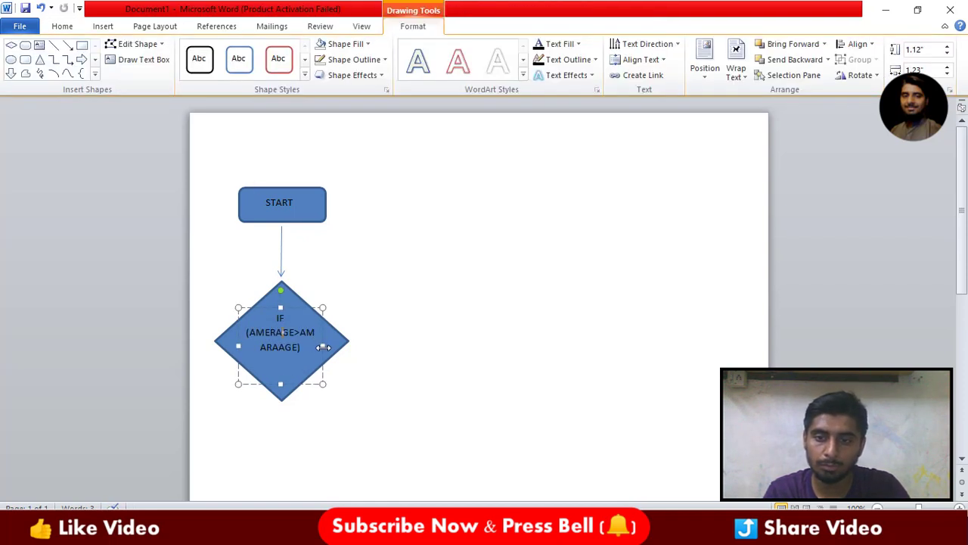
{"action": "left_click_drag", "start_coordinate": [323, 346], "coordinate": [331, 346]}
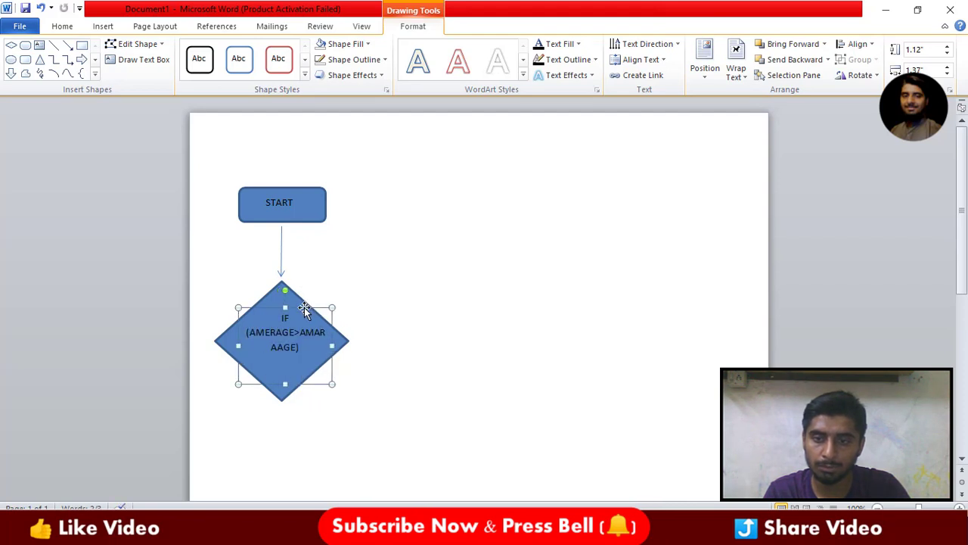
{"action": "left_click_drag", "start_coordinate": [303, 308], "coordinate": [285, 310]}
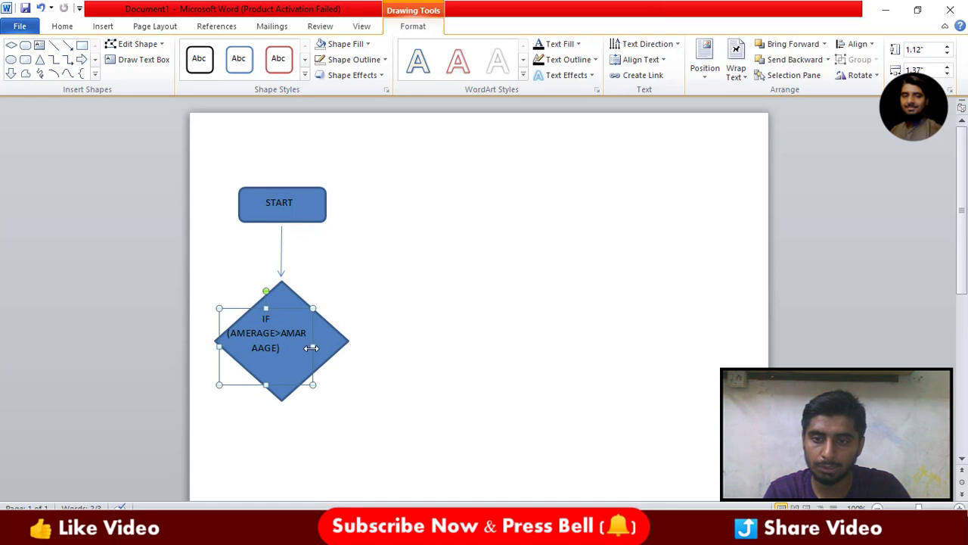
{"action": "left_click_drag", "start_coordinate": [313, 345], "coordinate": [348, 342]}
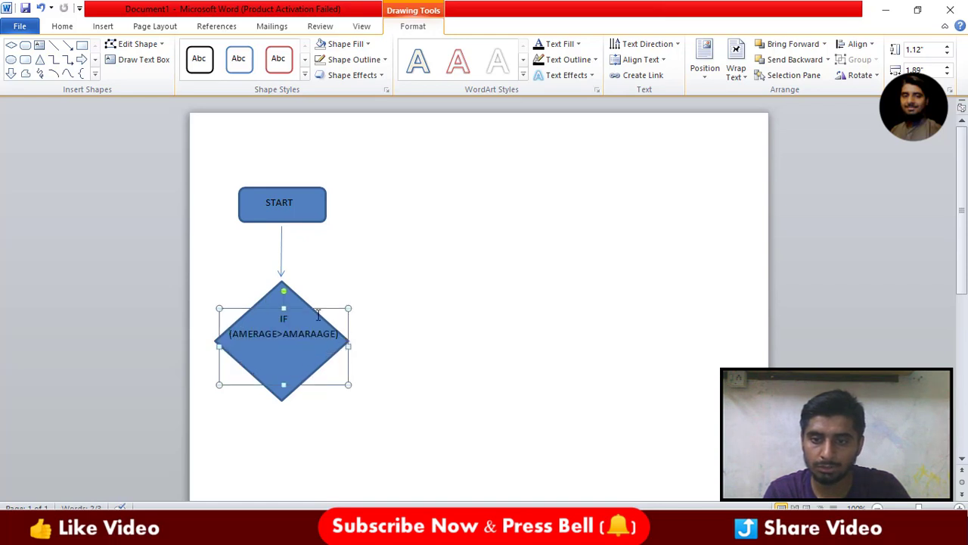
{"action": "left_click_drag", "start_coordinate": [314, 309], "coordinate": [314, 315]}
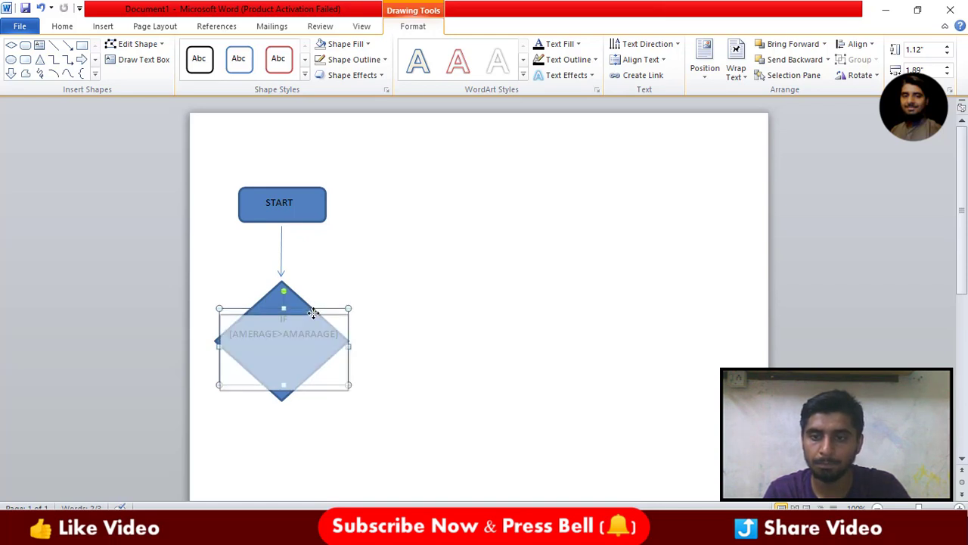
{"action": "left_click", "coordinate": [357, 313]}
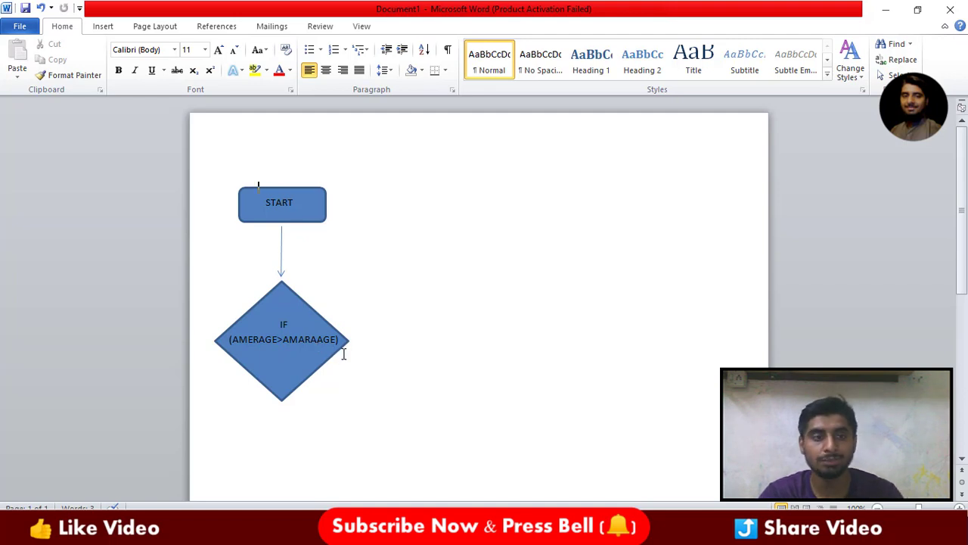
Draw a long vertical arrow line down the page from the IF diamond's bottom tip
{"action": "scroll", "coordinate": [965, 219], "scroll_direction": "down", "scroll_amount": 1}
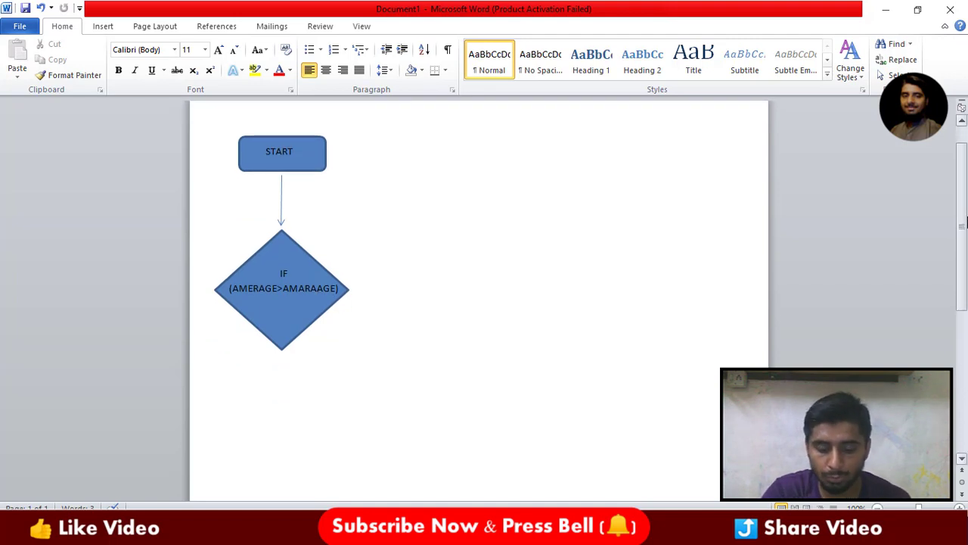
{"action": "scroll", "coordinate": [764, 239], "scroll_direction": "down", "scroll_amount": 1}
{"action": "scroll", "coordinate": [418, 108], "scroll_direction": "down", "scroll_amount": 3}
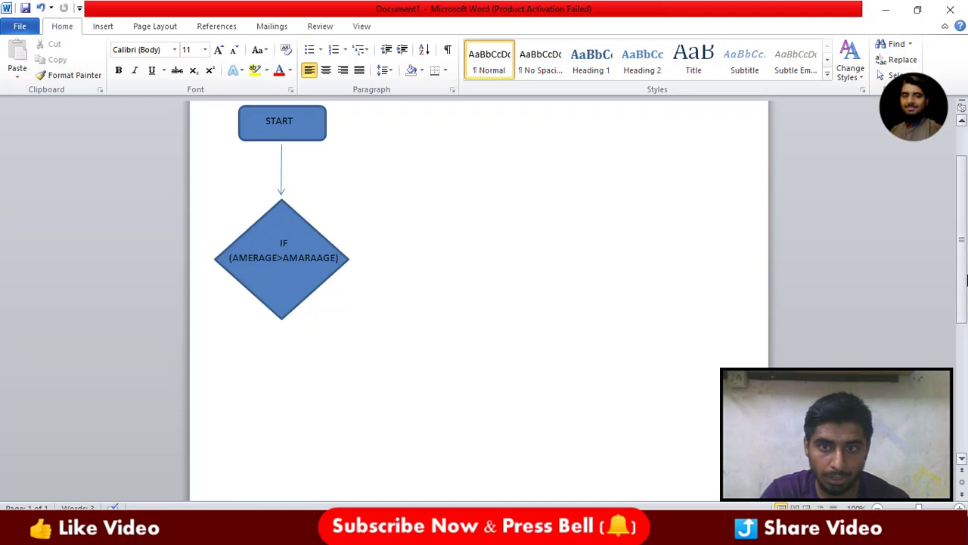
{"action": "scroll", "coordinate": [418, 108], "scroll_direction": "up", "scroll_amount": 1}
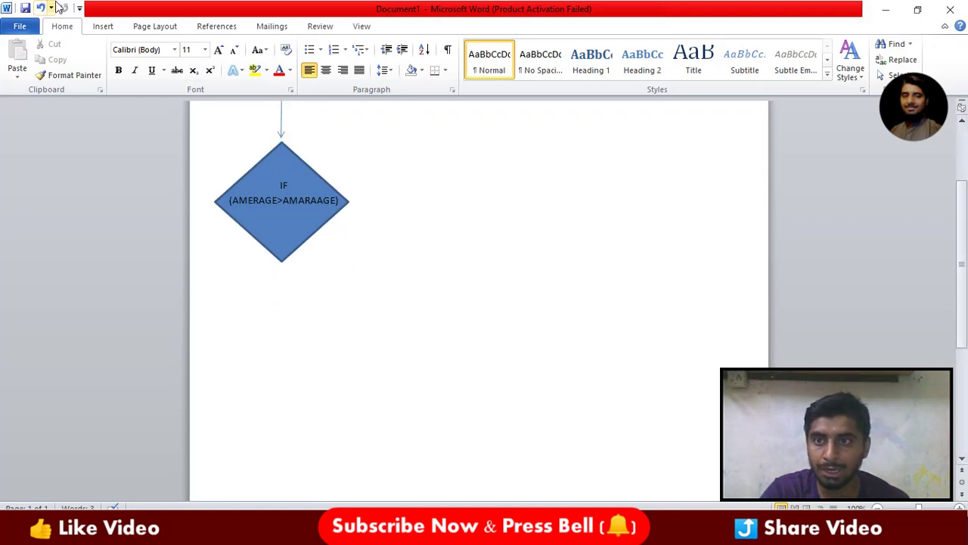
{"action": "left_click", "coordinate": [103, 29]}
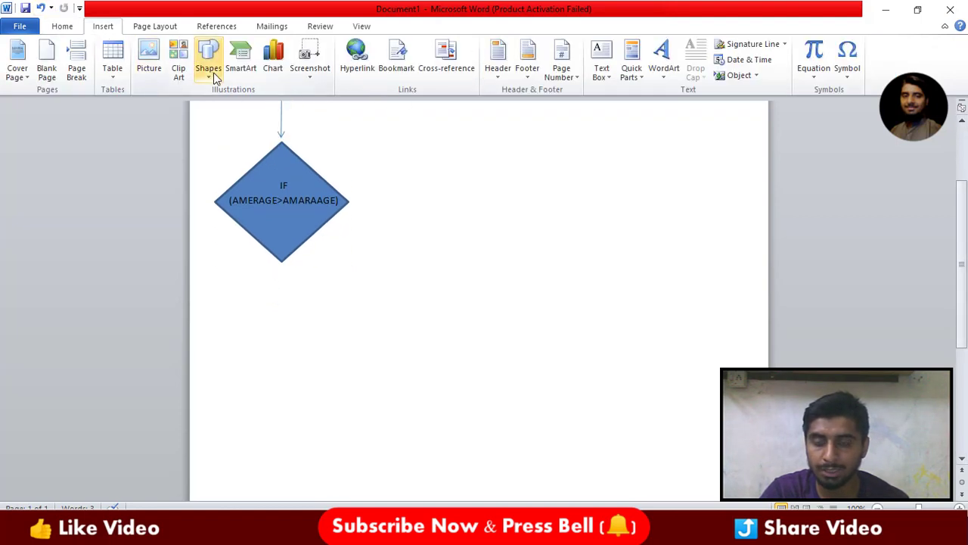
{"action": "left_click", "coordinate": [216, 76]}
{"action": "left_click", "coordinate": [216, 145]}
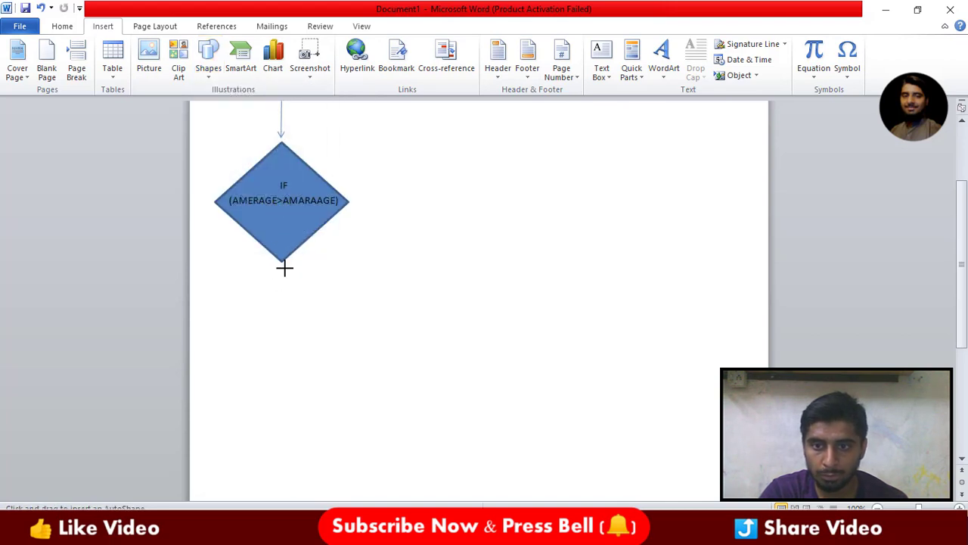
{"action": "left_click_drag", "start_coordinate": [282, 268], "coordinate": [279, 502]}
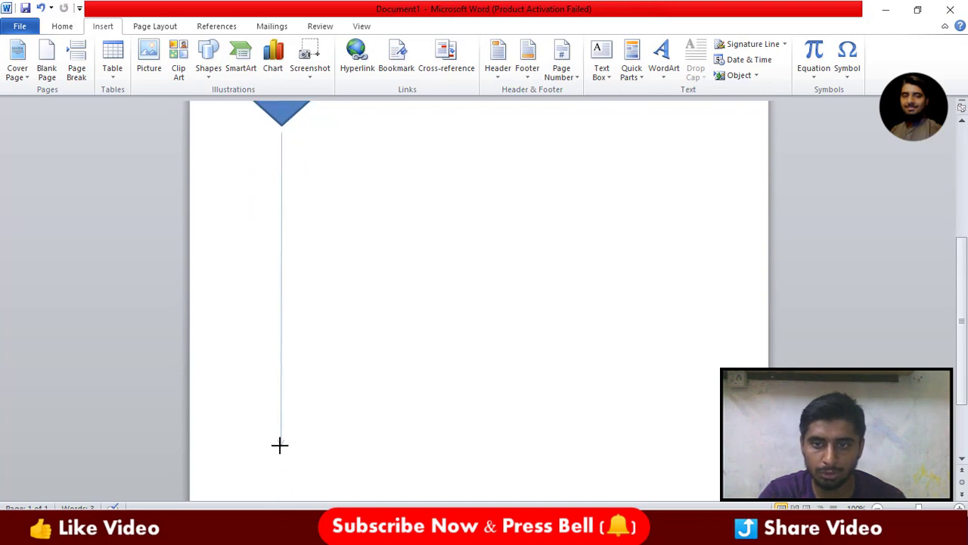
{"action": "left_click_drag", "start_coordinate": [279, 502], "coordinate": [279, 445]}
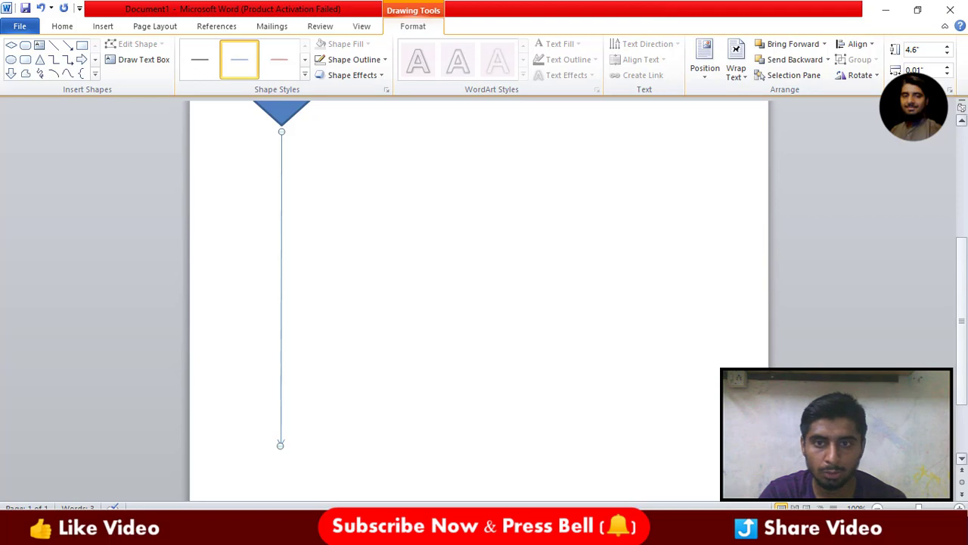
{"action": "scroll", "coordinate": [414, 349], "scroll_direction": "up", "scroll_amount": 5}
{"action": "left_click", "coordinate": [415, 349]}
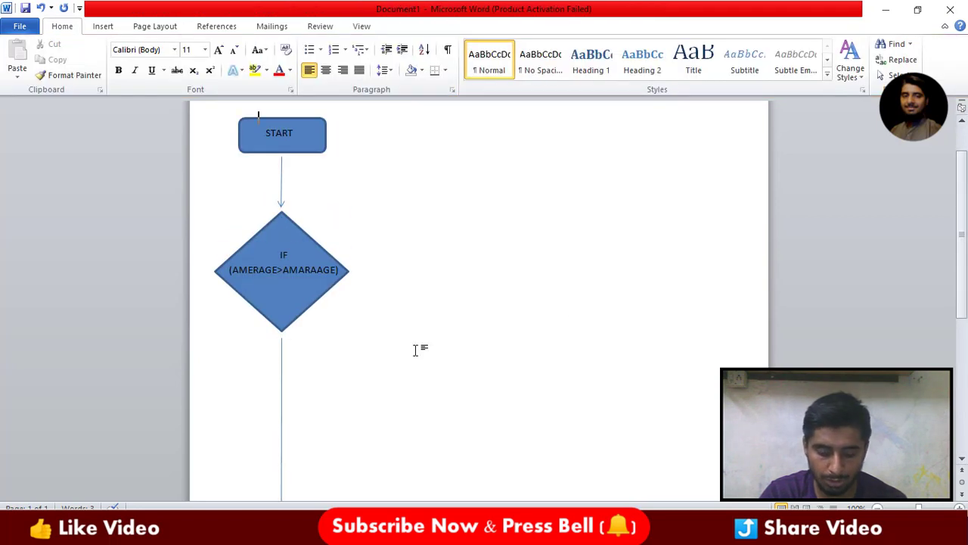
Duplicate the START arrow and lay the copy pointing right off the vertical line below the diamond
{"action": "left_click", "coordinate": [282, 182]}
{"action": "key", "text": "ctrl+c"}
{"action": "key", "text": "ctrl+v"}
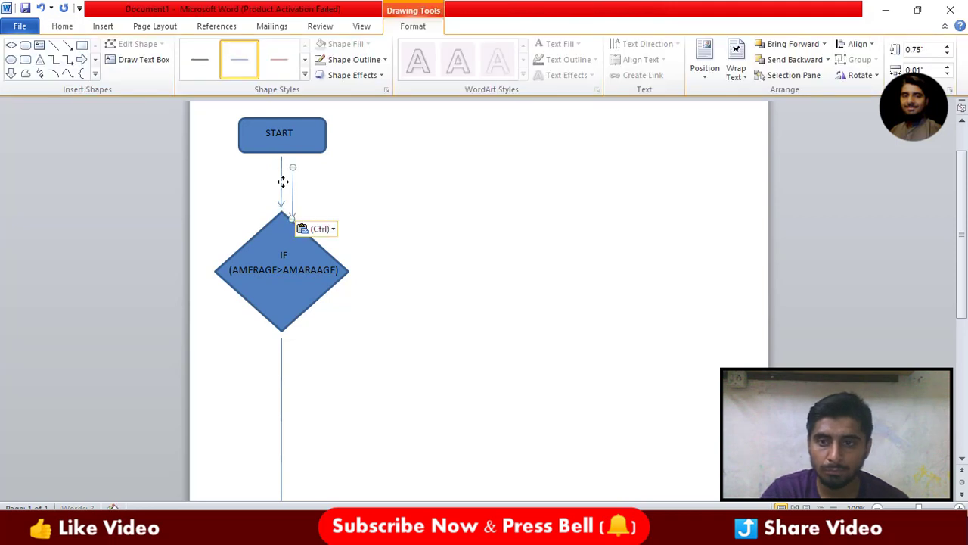
{"action": "mouse_move", "coordinate": [293, 193]}
{"action": "left_mouse_down"}
{"action": "mouse_move", "coordinate": [309, 405]}
{"action": "mouse_move", "coordinate": [428, 379]}
{"action": "left_mouse_up"}
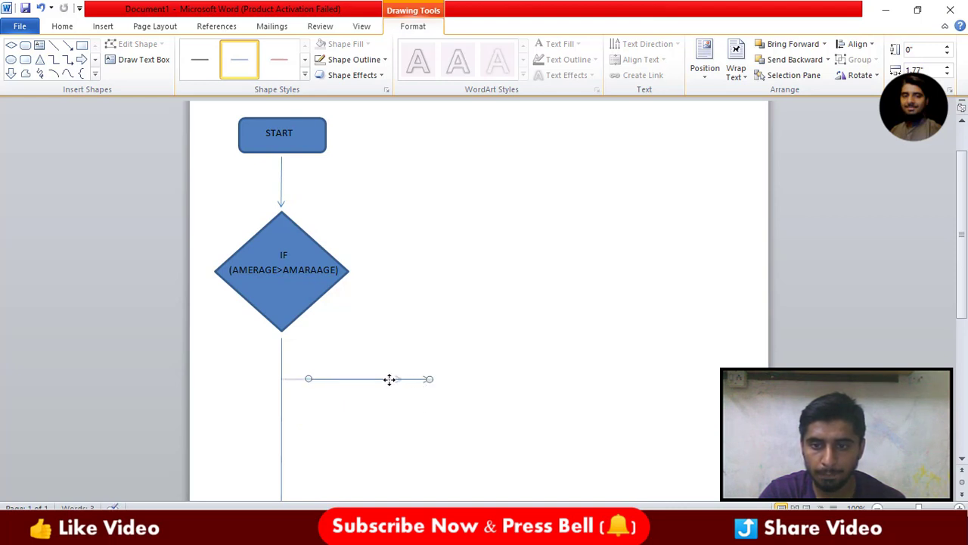
{"action": "left_click_drag", "start_coordinate": [389, 379], "coordinate": [390, 379]}
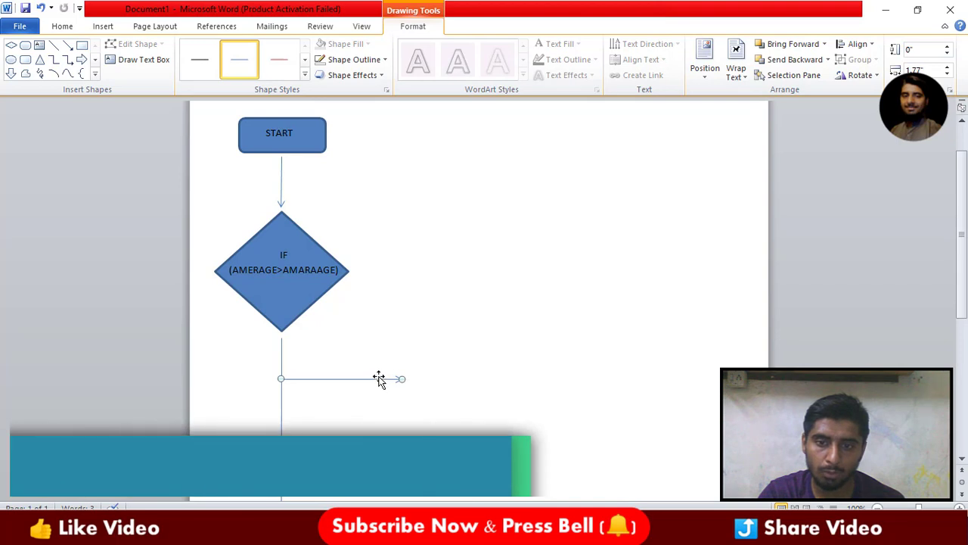
{"action": "left_click_drag", "start_coordinate": [380, 378], "coordinate": [385, 378]}
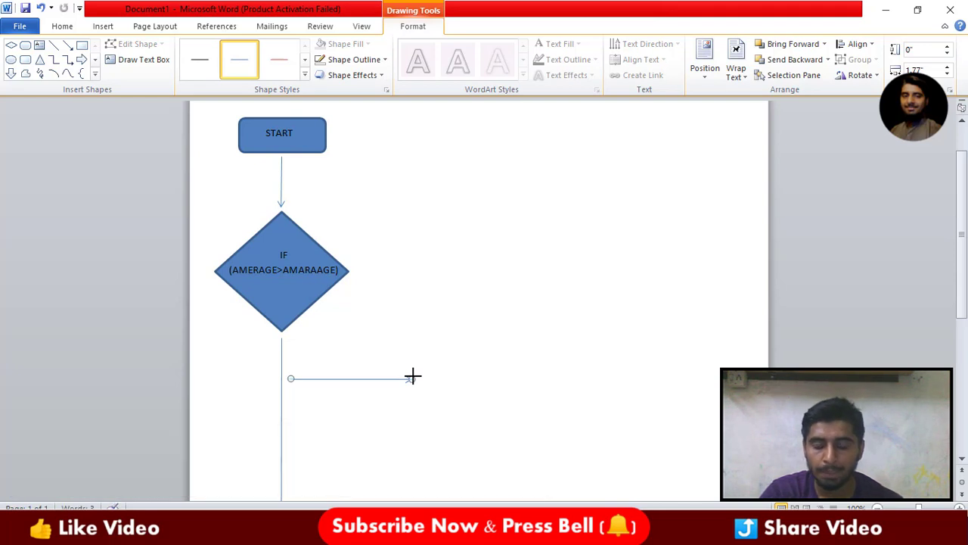
{"action": "scroll", "coordinate": [914, 340], "scroll_direction": "down", "scroll_amount": 1}
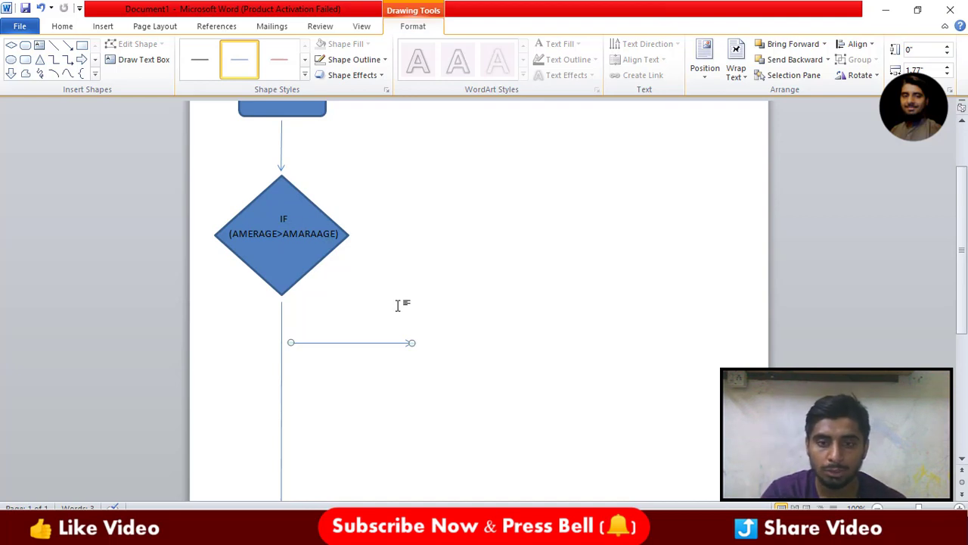
{"action": "left_click_drag", "start_coordinate": [963, 251], "coordinate": [965, 270]}
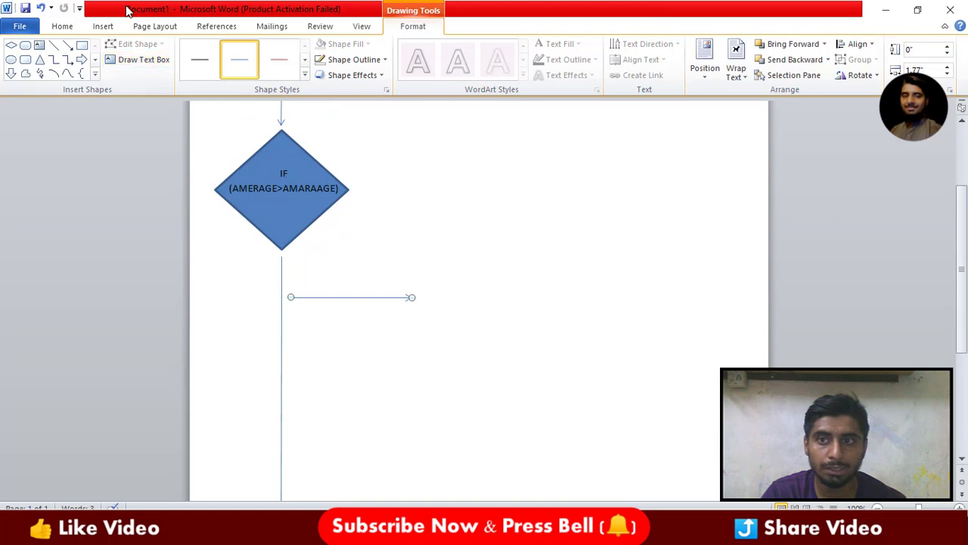
Draw a Flowchart: Process rectangle and place it at the horizontal arrow's tip
{"action": "left_click", "coordinate": [103, 27]}
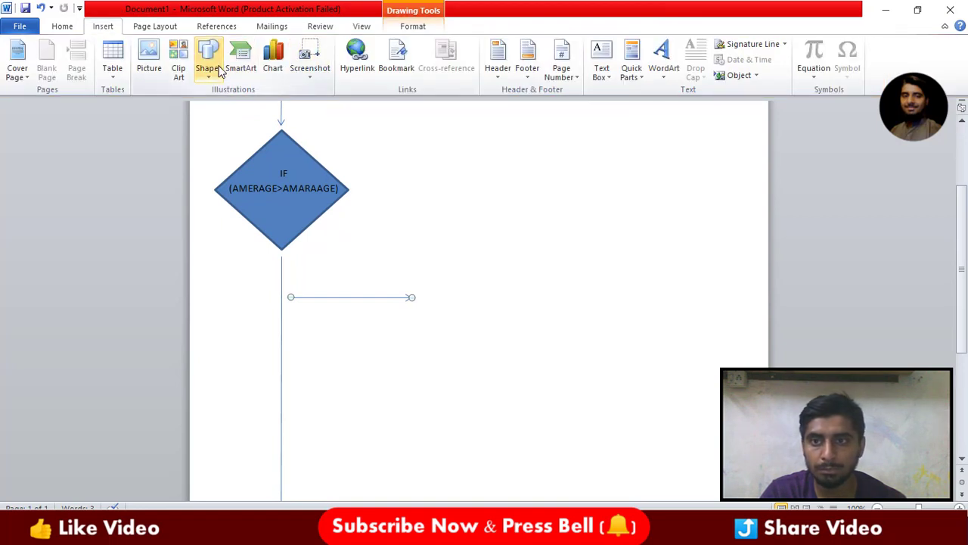
{"action": "left_click", "coordinate": [216, 72]}
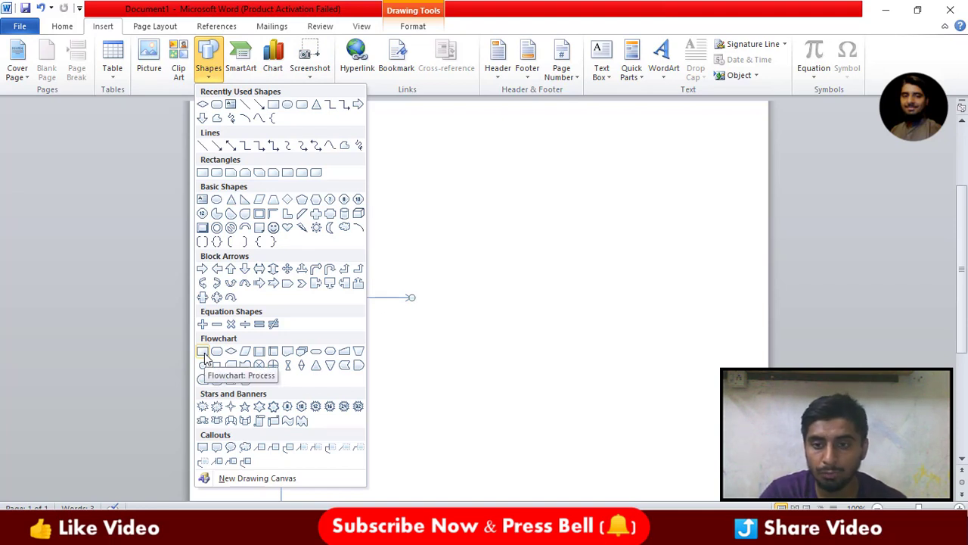
{"action": "left_click", "coordinate": [203, 352]}
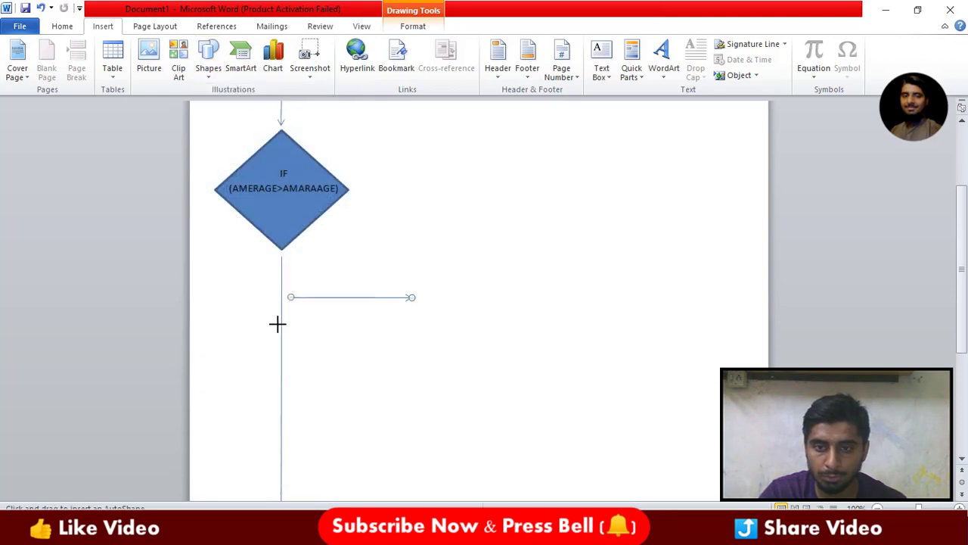
{"action": "left_click_drag", "start_coordinate": [438, 275], "coordinate": [602, 367]}
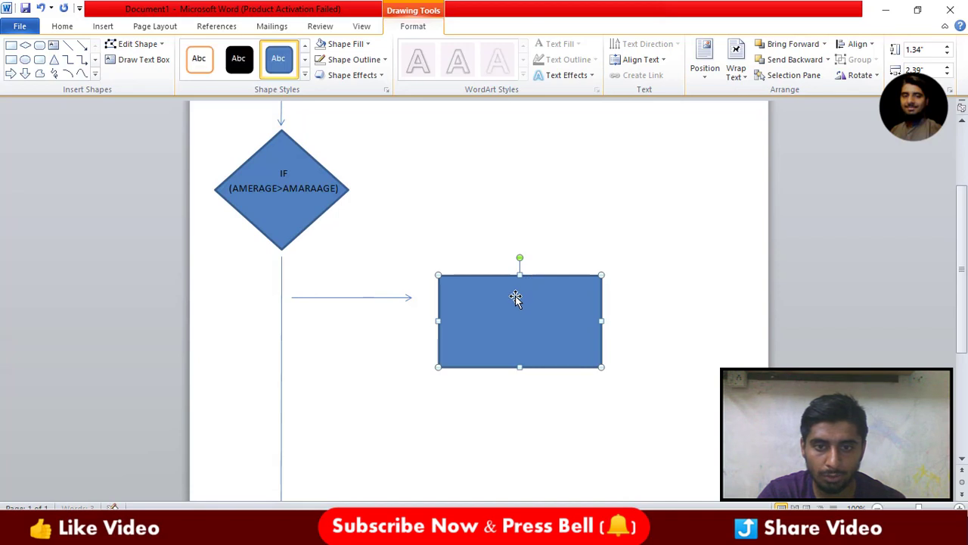
{"action": "left_click_drag", "start_coordinate": [515, 295], "coordinate": [497, 281]}
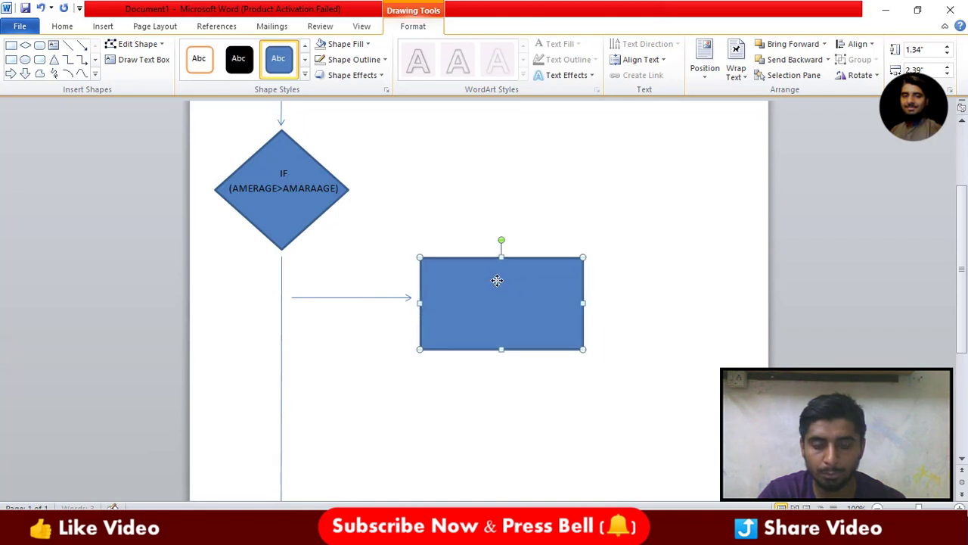
Drag the diamond's IF (AMERAGE>AMARAAGE) text box onto the rectangle, then shift the rectangle up
{"action": "left_click", "coordinate": [283, 172]}
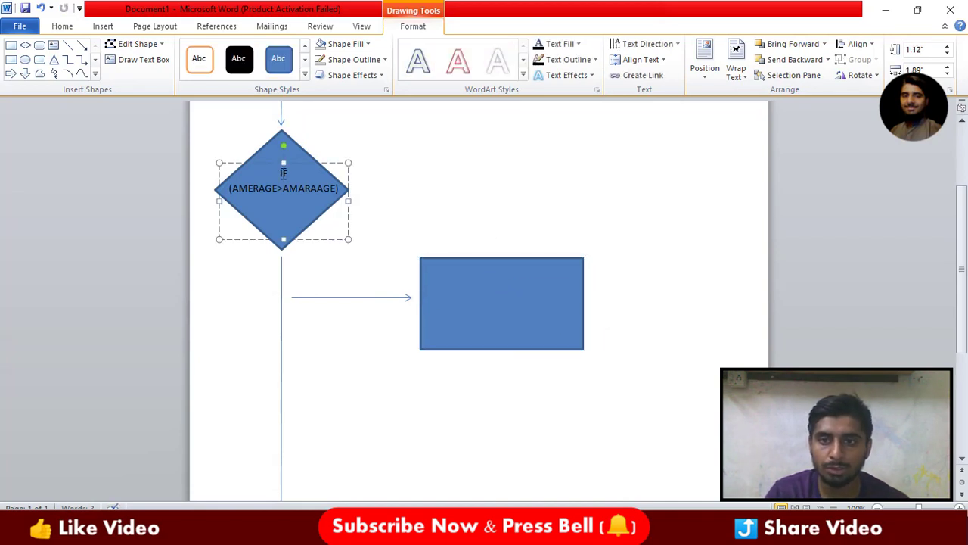
{"action": "left_click", "coordinate": [269, 162]}
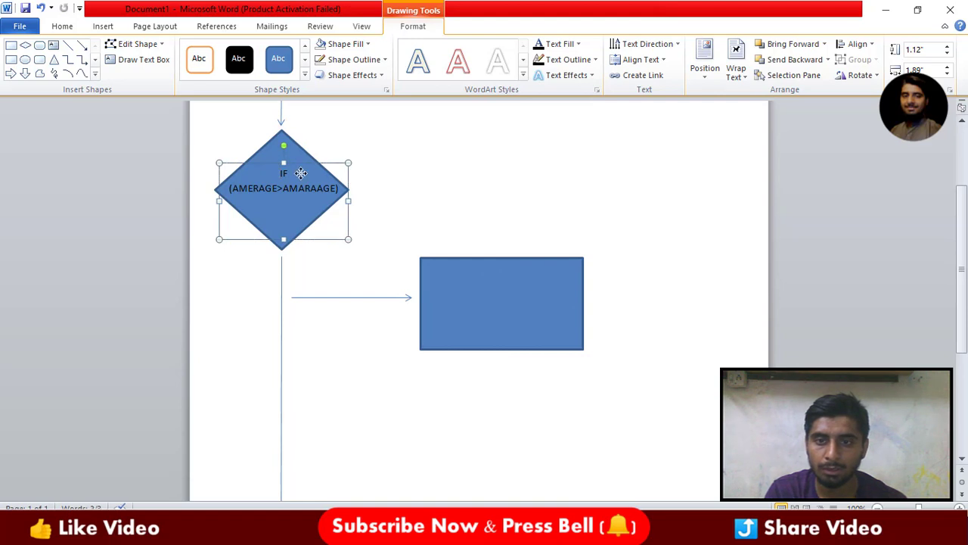
{"action": "left_click_drag", "start_coordinate": [301, 172], "coordinate": [493, 263]}
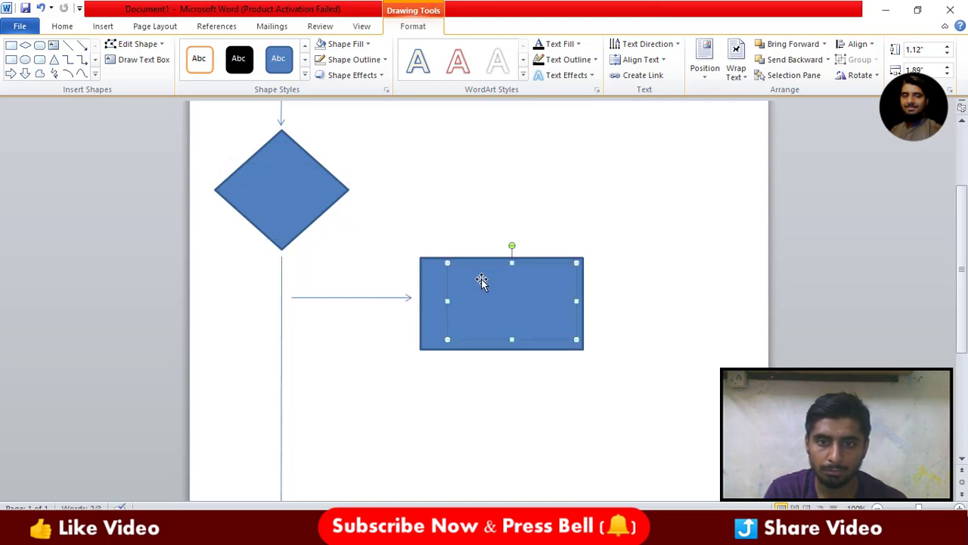
{"action": "left_click", "coordinate": [480, 280]}
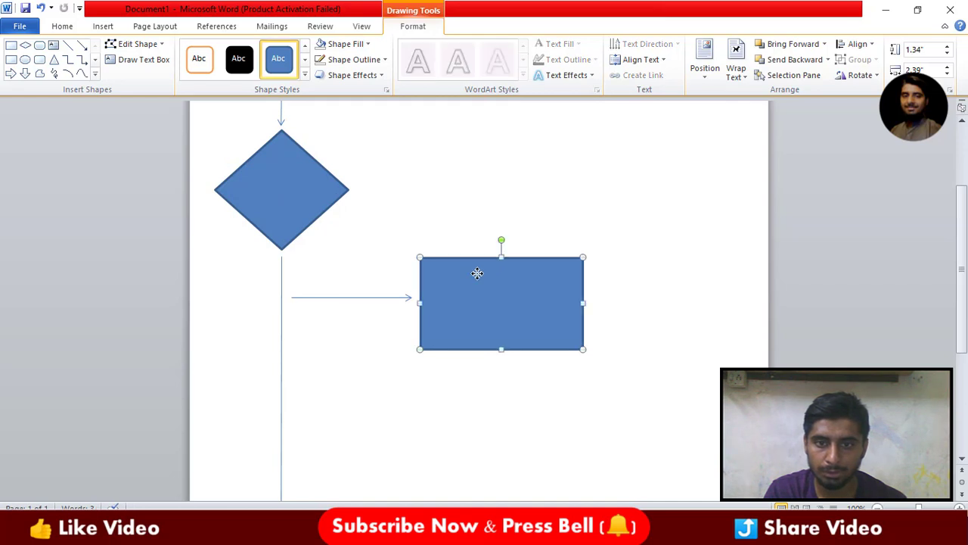
{"action": "left_click_drag", "start_coordinate": [477, 273], "coordinate": [486, 217]}
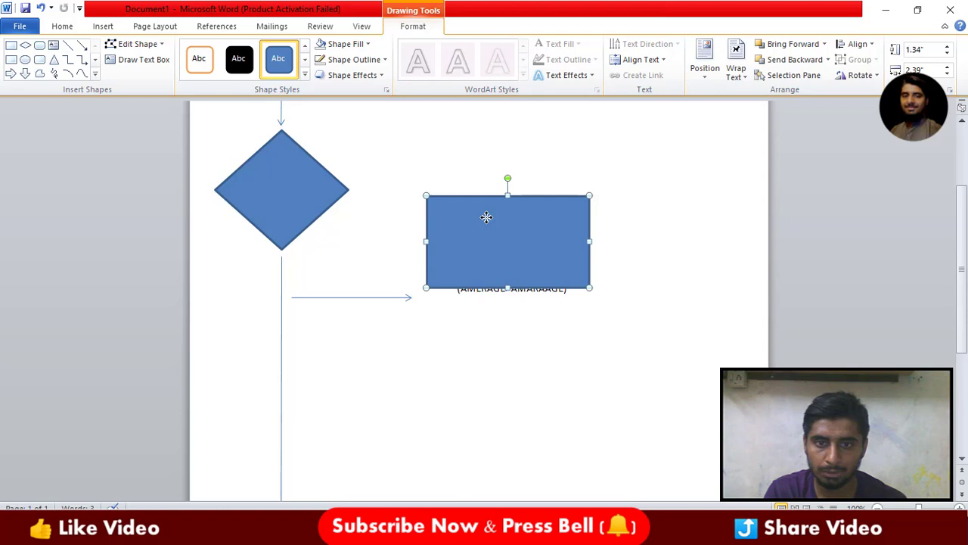
Send the rectangle behind the IF text, move it back around the label, and select its text
{"action": "right_click", "coordinate": [486, 217]}
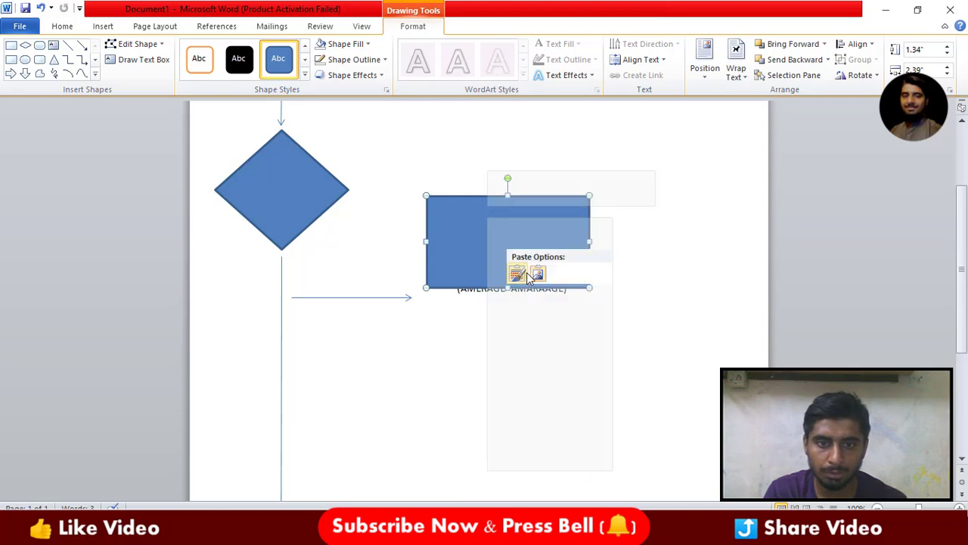
{"action": "mouse_move", "coordinate": [559, 362]}
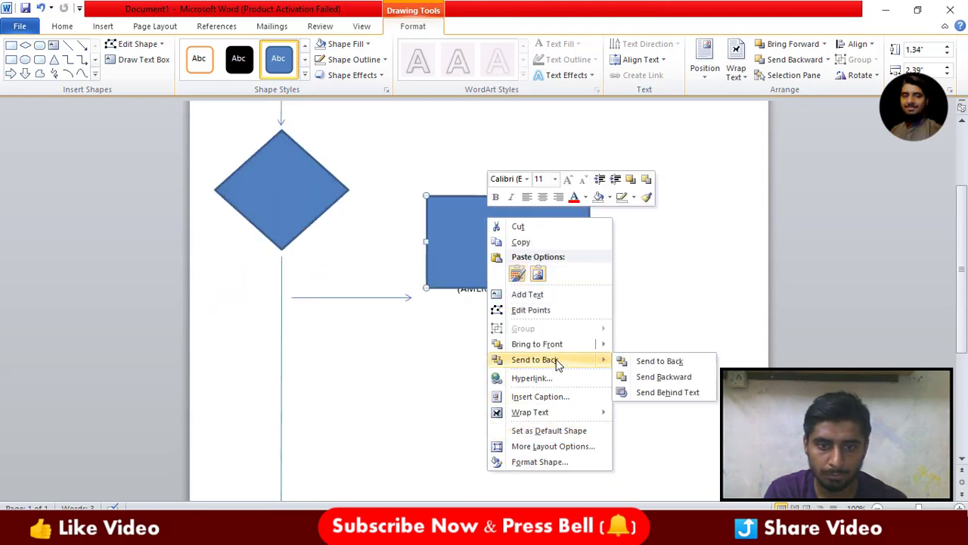
{"action": "left_click", "coordinate": [558, 360]}
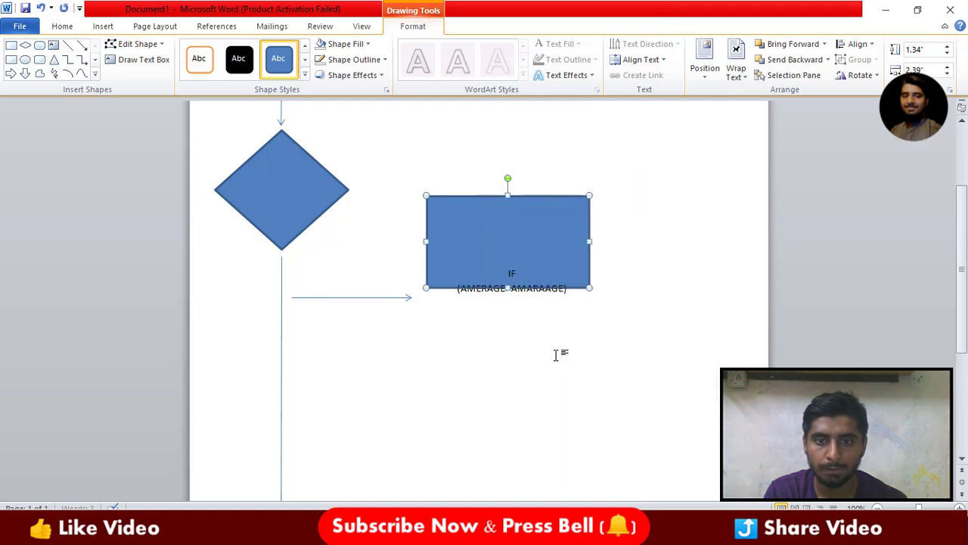
{"action": "left_click_drag", "start_coordinate": [512, 201], "coordinate": [501, 286]}
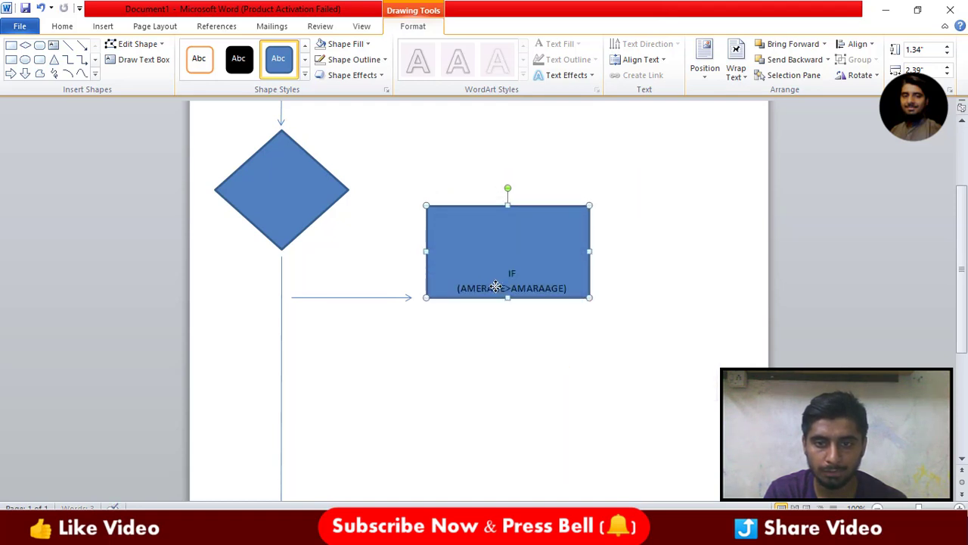
{"action": "left_click", "coordinate": [502, 285]}
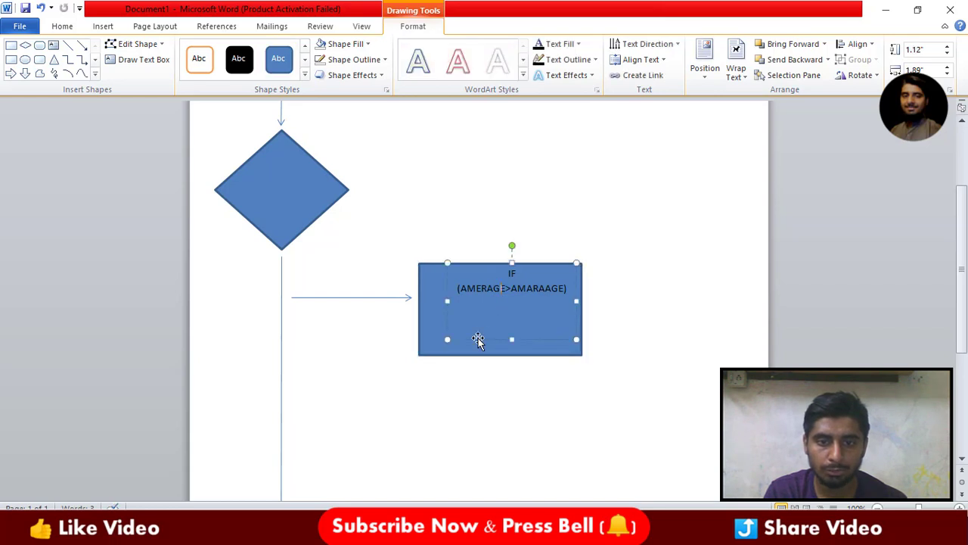
{"action": "left_click_drag", "start_coordinate": [478, 339], "coordinate": [472, 350]}
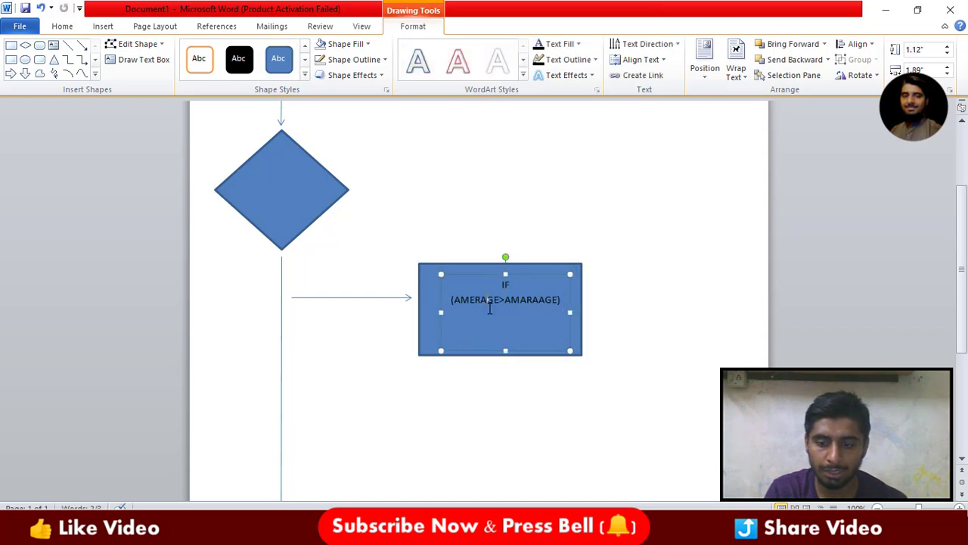
{"action": "key", "text": "ctrl+a"}
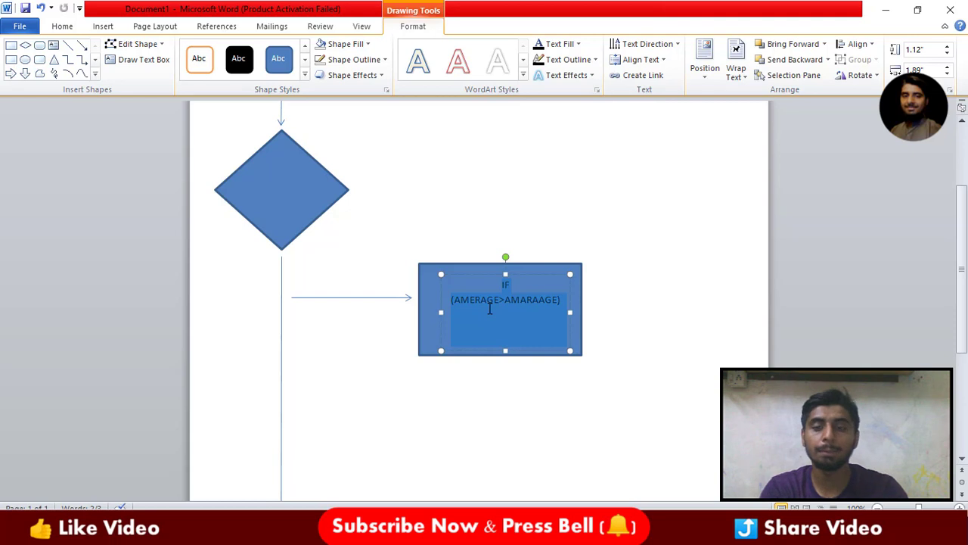
Undo the last two changes to restore the diamond's IF text
{"action": "left_click", "coordinate": [421, 156]}
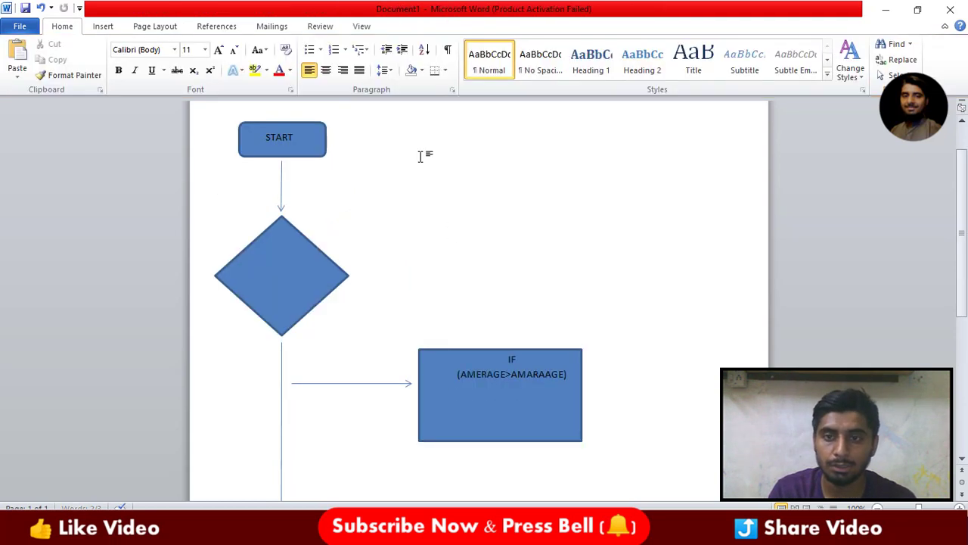
{"action": "key", "text": "ctrl+z"}
{"action": "key", "text": "ctrl+z"}
{"action": "key", "text": "ctrl+z"}
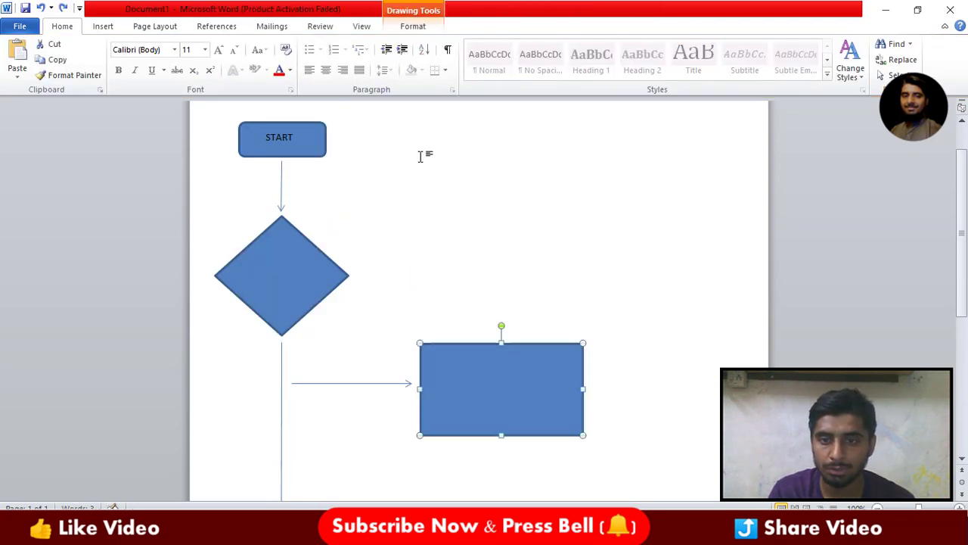
{"action": "key", "text": "ctrl+z"}
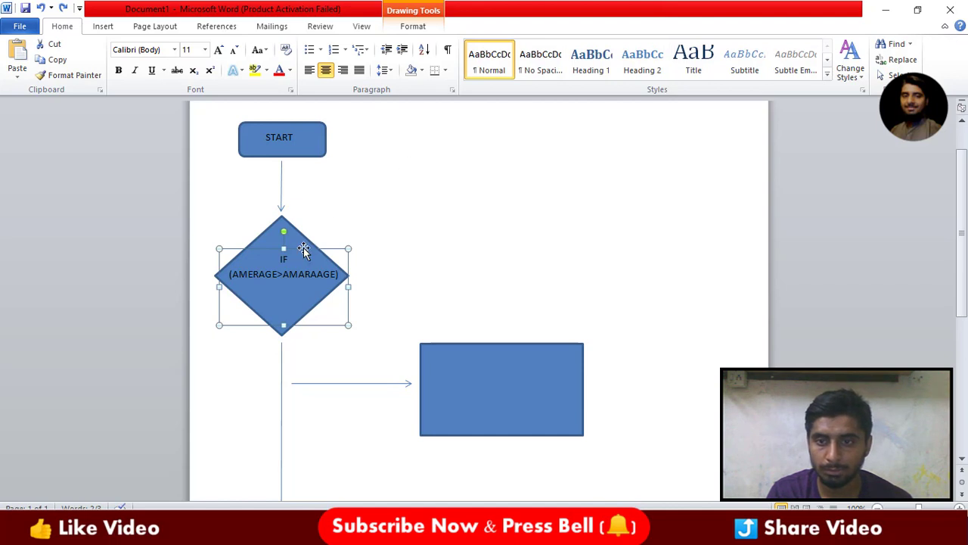
Copy the IF text box into the rectangle and delete its copied text
{"action": "left_click_drag", "start_coordinate": [304, 248], "coordinate": [510, 345]}
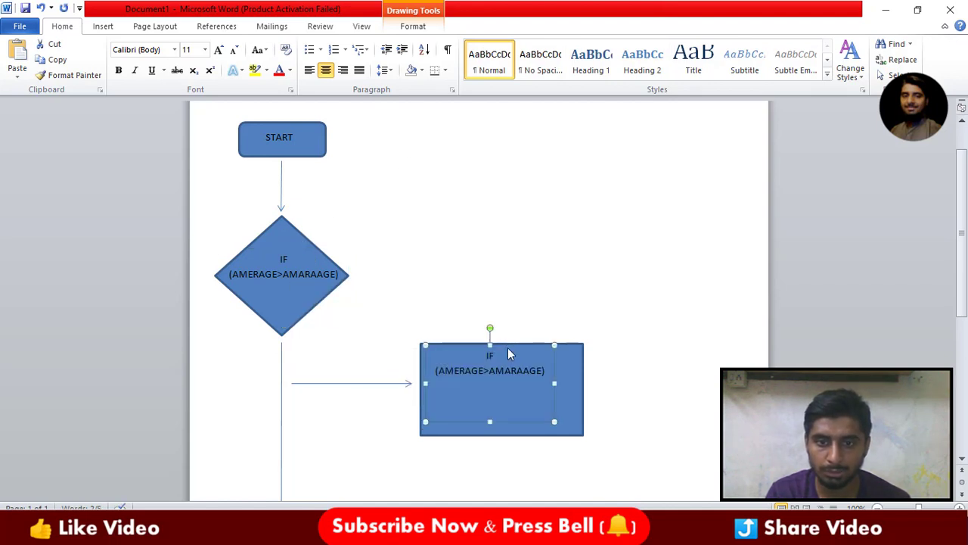
{"action": "left_click_drag", "start_coordinate": [512, 422], "coordinate": [521, 430]}
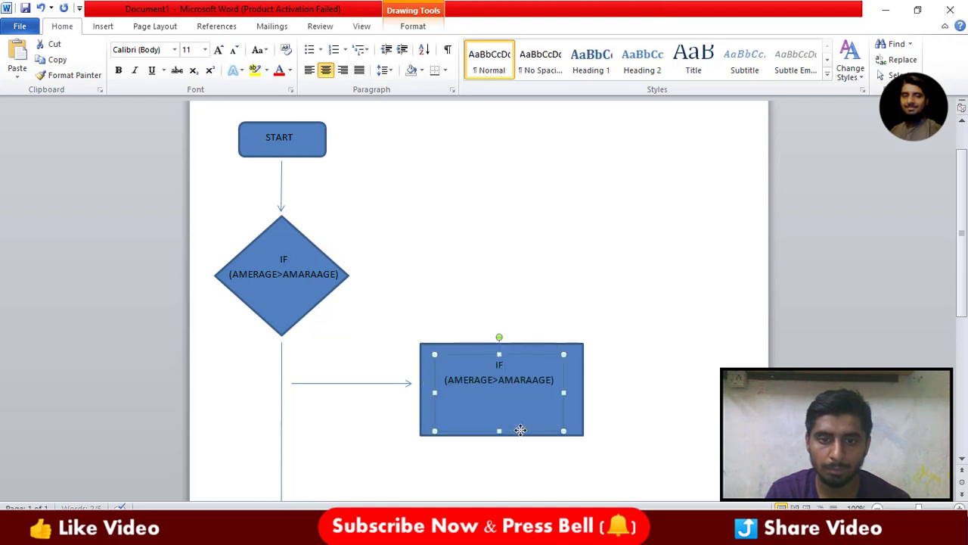
{"action": "key", "text": "ctrl+a"}
{"action": "key", "text": "Delete"}
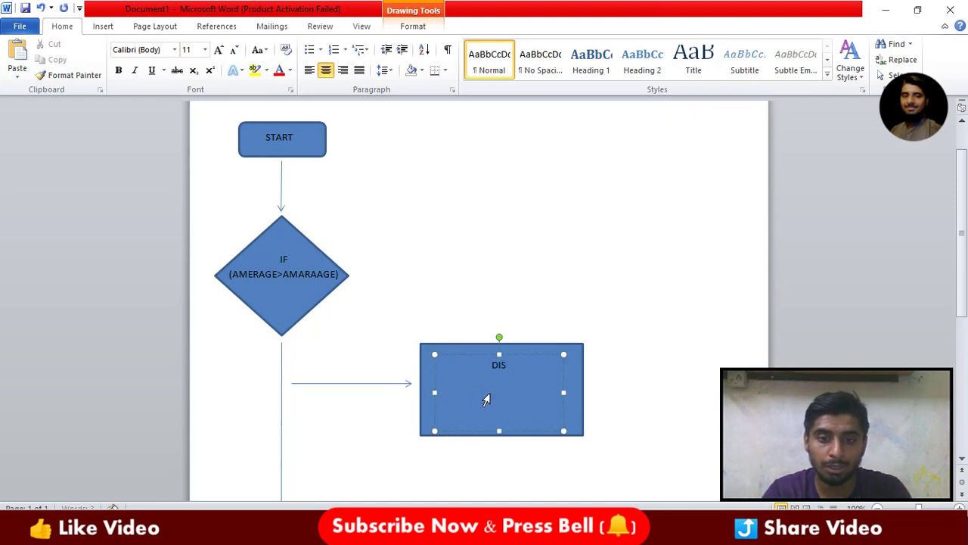
Finish the label as DISPLAY "AMER IS OLDER THEN AMARA", fix typos, and lower it slightly
{"action": "type", "text": "PLAY"}
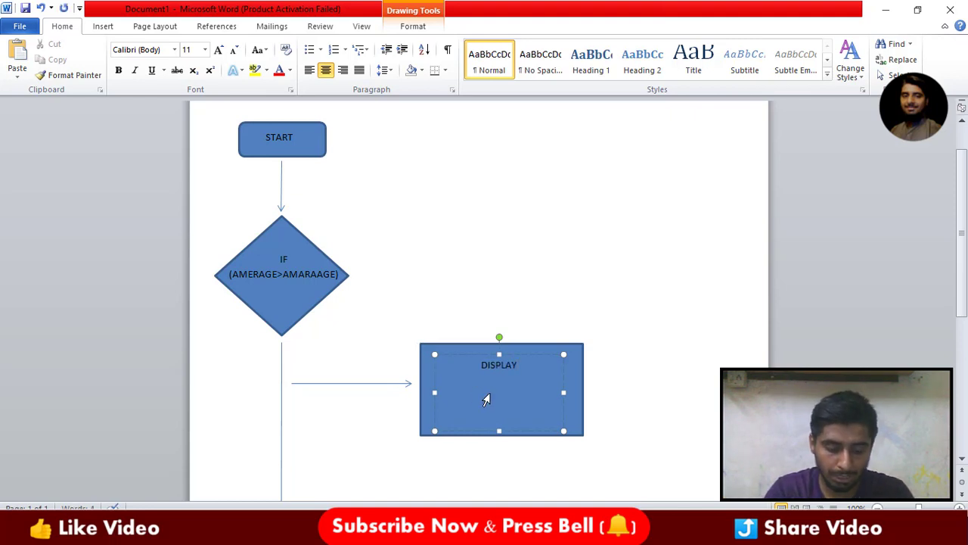
{"action": "type", "text": " \""}
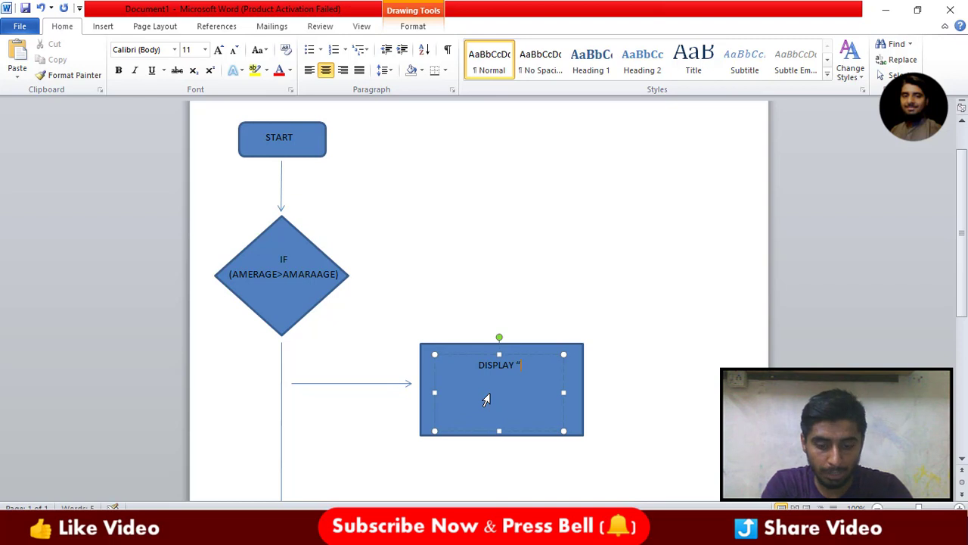
{"action": "type", "text": "AMER IS"}
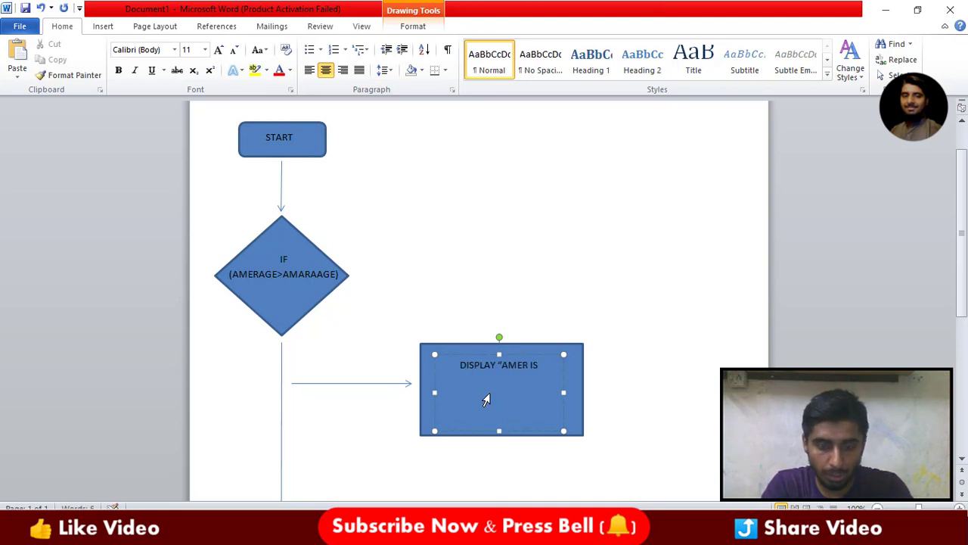
{"action": "type", "text": " OLDER"}
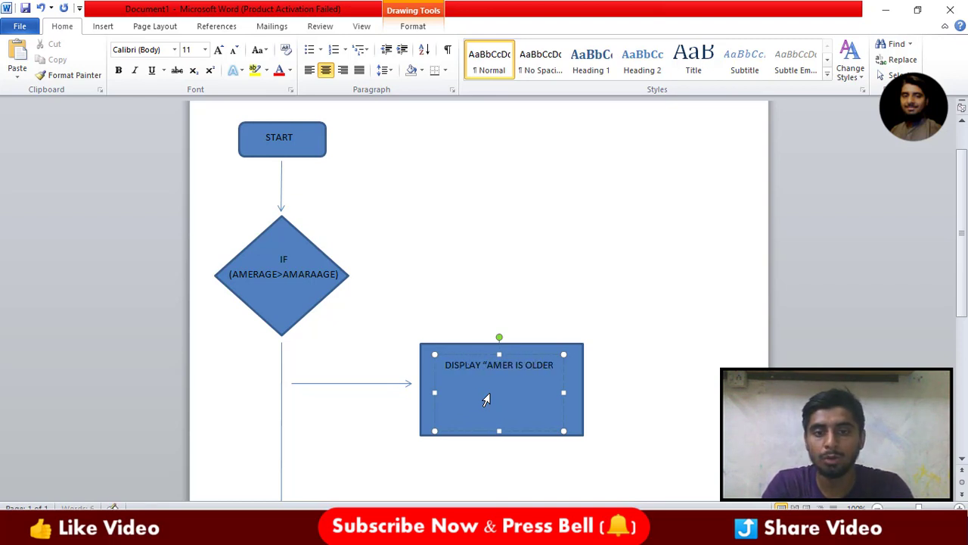
{"action": "type", "text": "RA"}
{"action": "key", "text": "BackSpace"}
{"action": "key", "text": "BackSpace"}
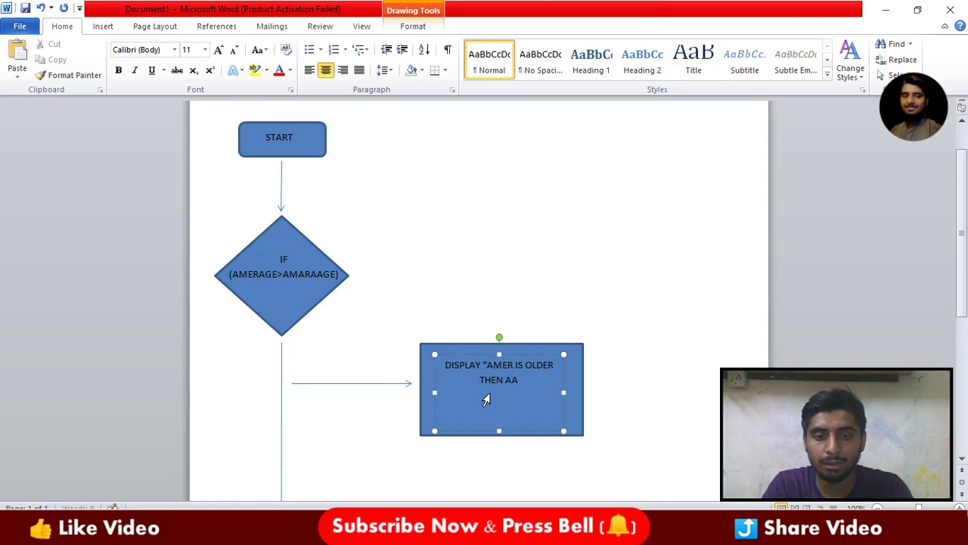
{"action": "key", "text": "BackSpace"}
{"action": "type", "text": "MAR"}
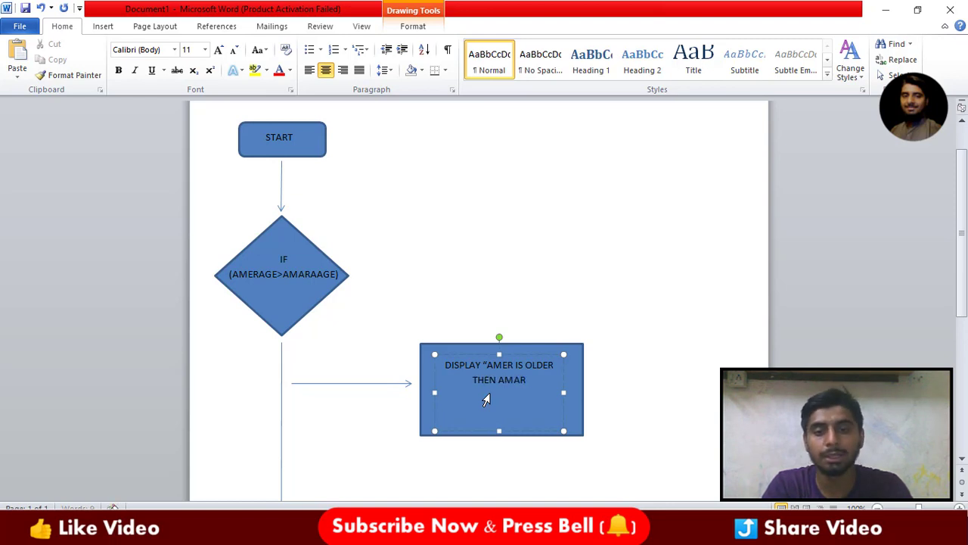
{"action": "type", "text": "A"}
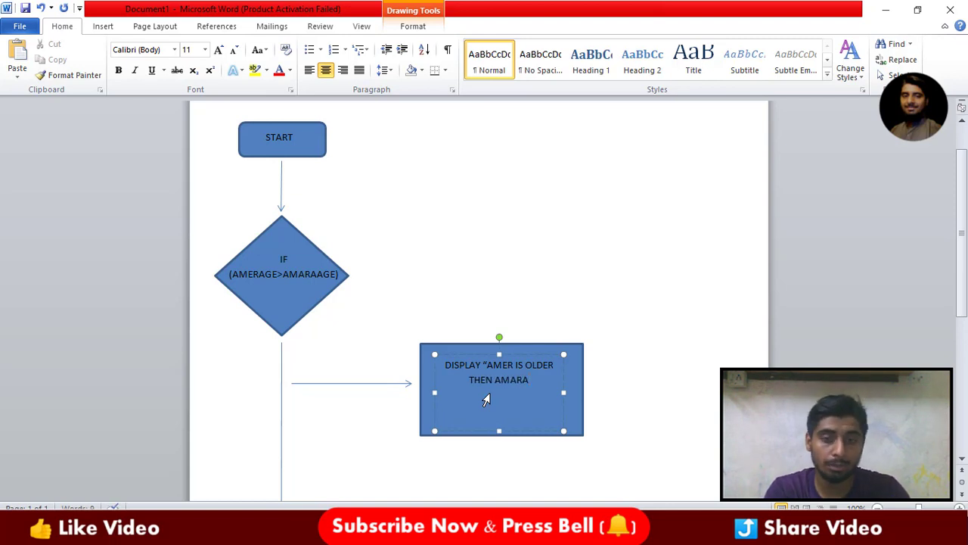
{"action": "type", "text": "\""}
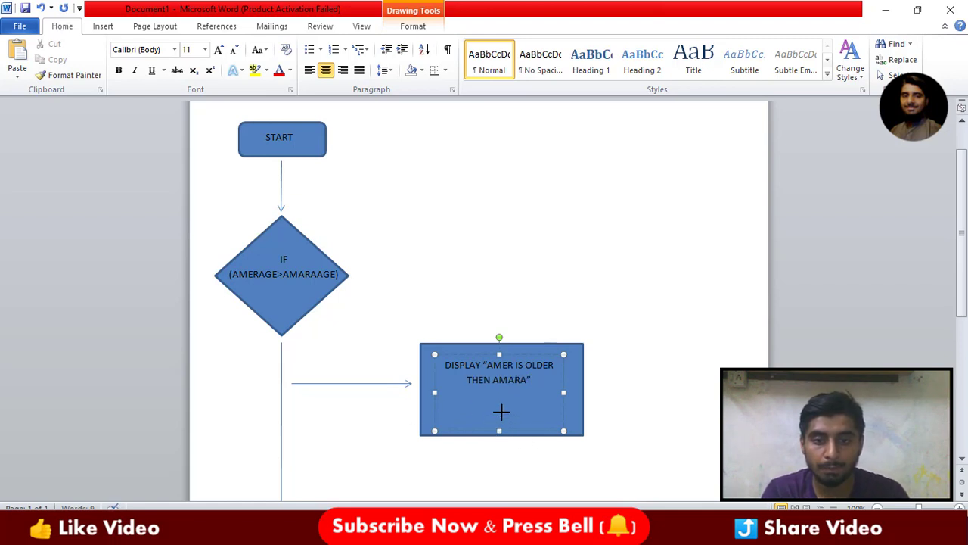
{"action": "key", "text": "ctrl+a"}
{"action": "left_click", "coordinate": [507, 398]}
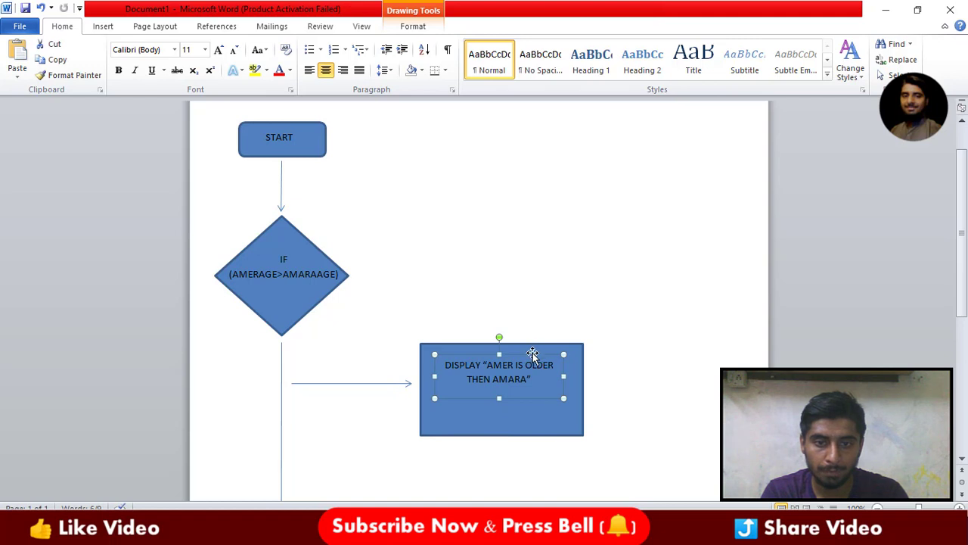
{"action": "left_click_drag", "start_coordinate": [532, 354], "coordinate": [533, 362]}
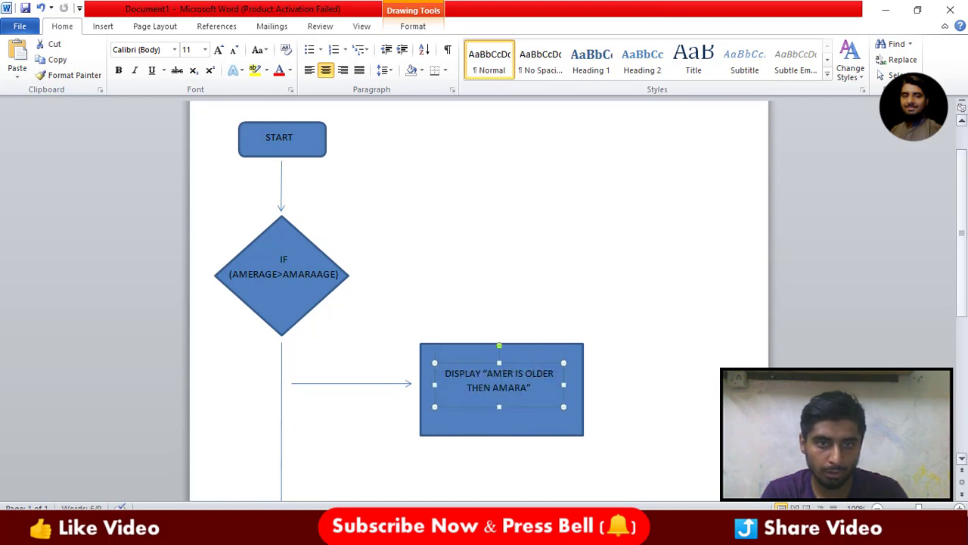
{"action": "left_click_drag", "start_coordinate": [959, 286], "coordinate": [959, 345]}
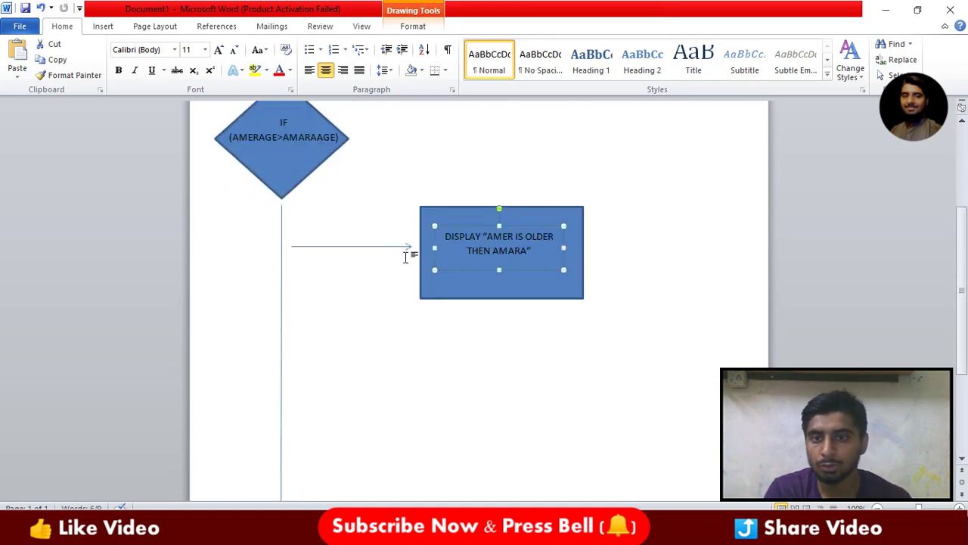
Copy the arrow and attach it running straight down from the DISPLAY box's bottom
{"action": "left_click", "coordinate": [376, 247]}
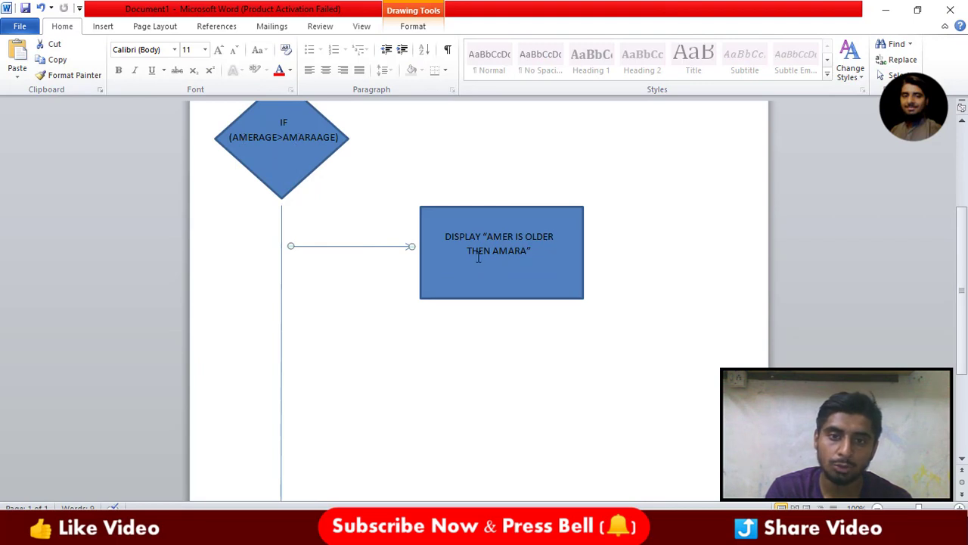
{"action": "mouse_move", "coordinate": [368, 237]}
{"action": "left_mouse_down"}
{"action": "mouse_move", "coordinate": [353, 261]}
{"action": "mouse_move", "coordinate": [383, 342]}
{"action": "left_mouse_up"}
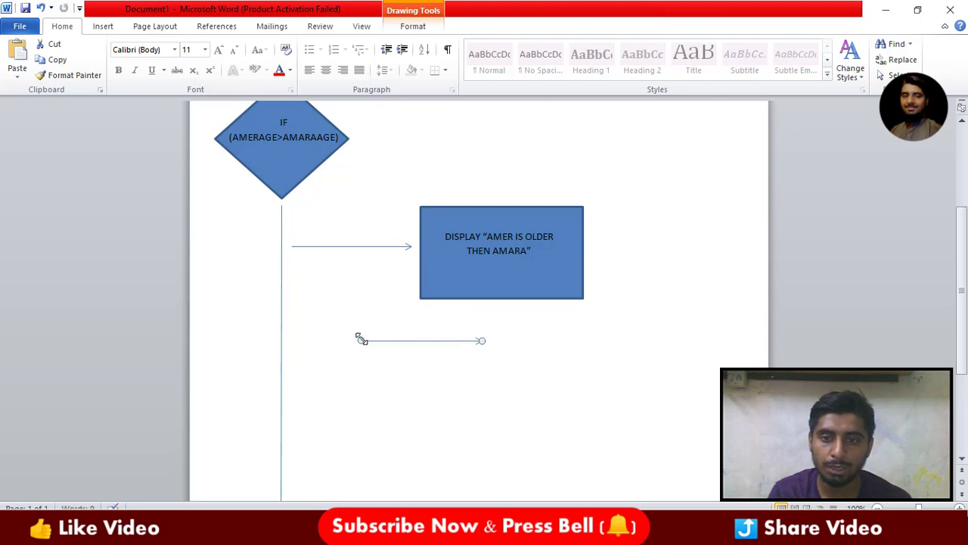
{"action": "mouse_move", "coordinate": [481, 340]}
{"action": "left_mouse_down"}
{"action": "mouse_move", "coordinate": [502, 322]}
{"action": "mouse_move", "coordinate": [492, 305]}
{"action": "left_mouse_up"}
{"action": "mouse_move", "coordinate": [481, 341]}
{"action": "left_mouse_down"}
{"action": "mouse_move", "coordinate": [497, 360]}
{"action": "mouse_move", "coordinate": [495, 406]}
{"action": "left_mouse_up"}
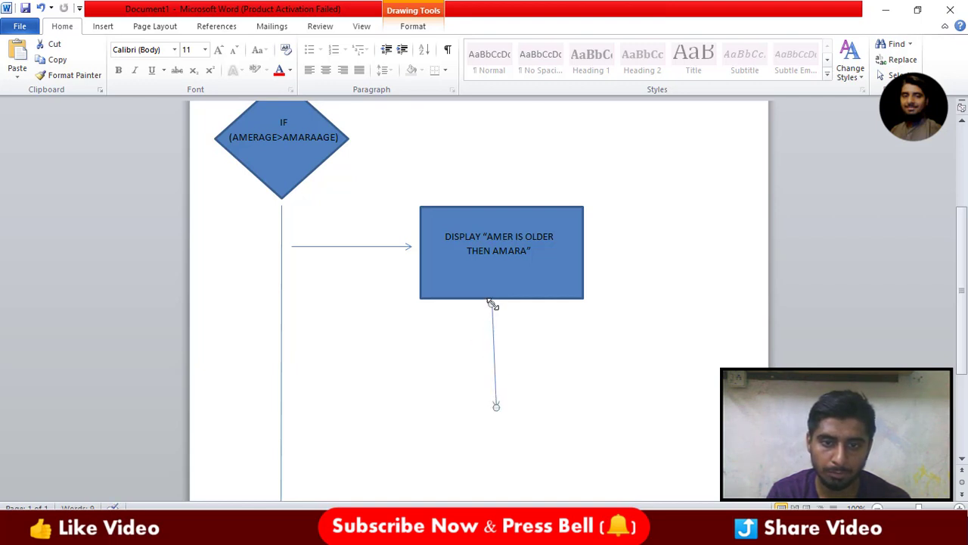
{"action": "left_click_drag", "start_coordinate": [491, 302], "coordinate": [495, 303]}
{"action": "scroll", "coordinate": [510, 318], "scroll_direction": "down", "scroll_amount": 2}
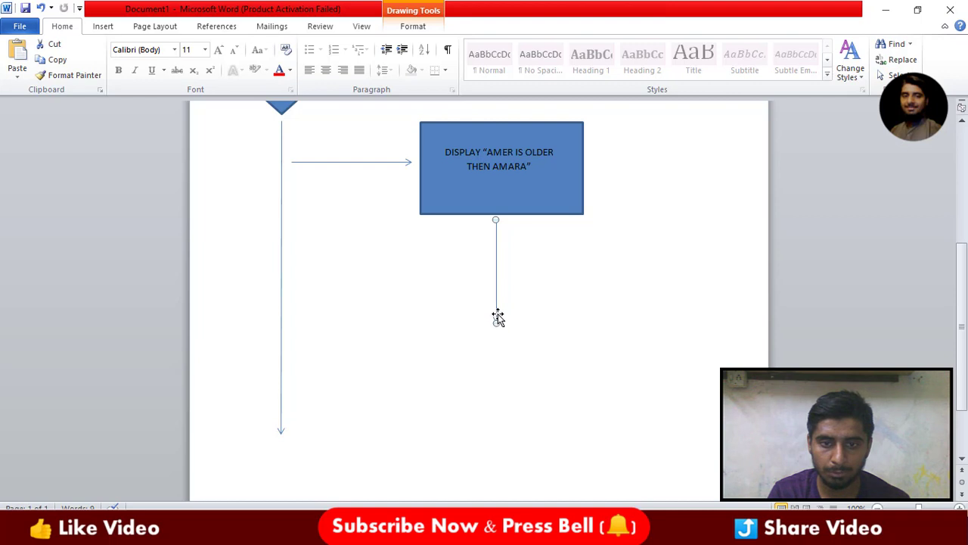
Copy that arrow, turn it horizontal, and extend it left to join the main vertical line
{"action": "left_click_drag", "start_coordinate": [495, 312], "coordinate": [401, 297]}
{"action": "left_click_drag", "start_coordinate": [400, 214], "coordinate": [496, 322]}
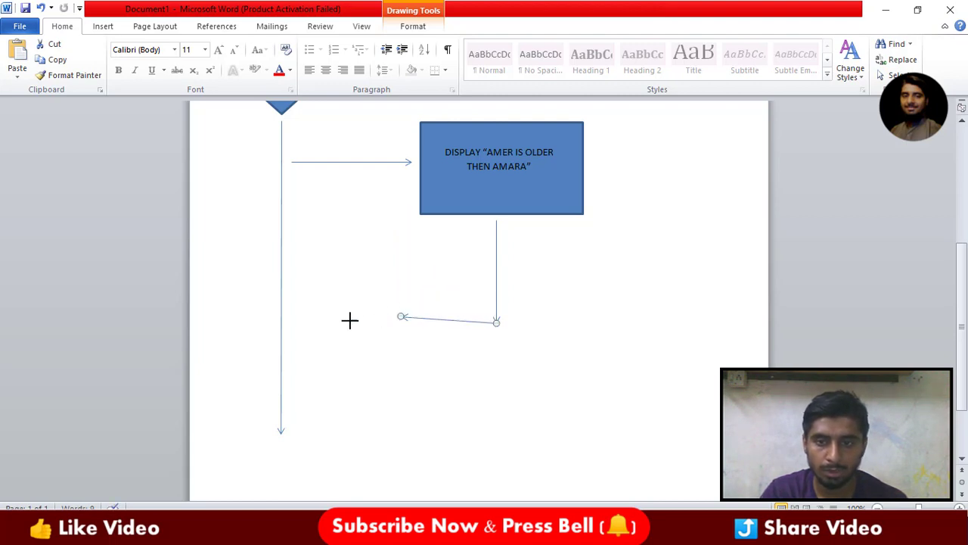
{"action": "left_click_drag", "start_coordinate": [349, 320], "coordinate": [291, 318]}
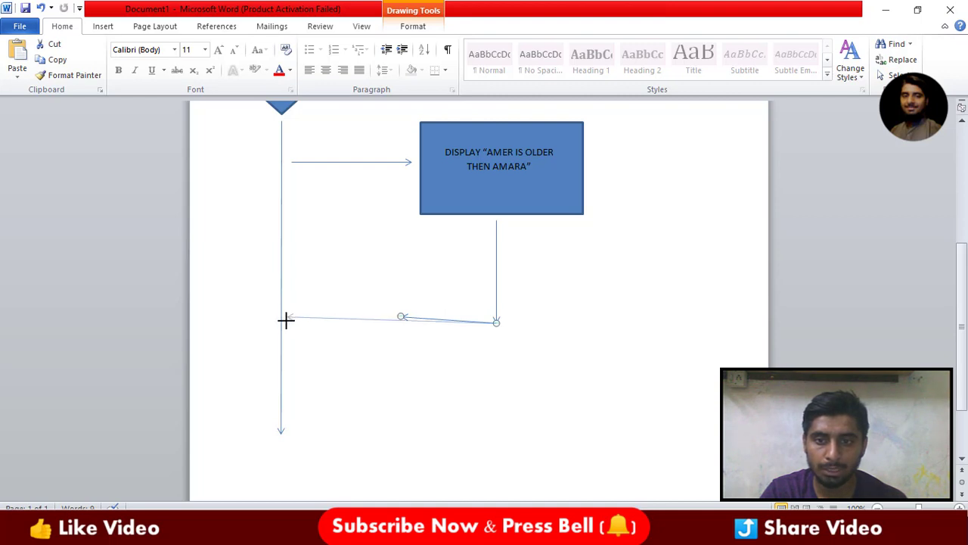
{"action": "left_click_drag", "start_coordinate": [285, 320], "coordinate": [290, 323]}
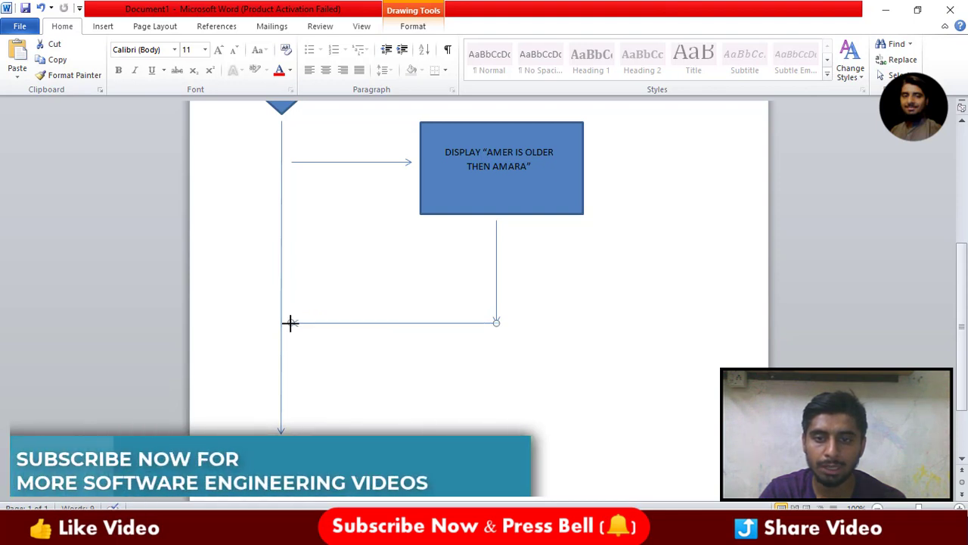
{"action": "scroll", "coordinate": [964, 376], "scroll_direction": "down", "scroll_amount": 1}
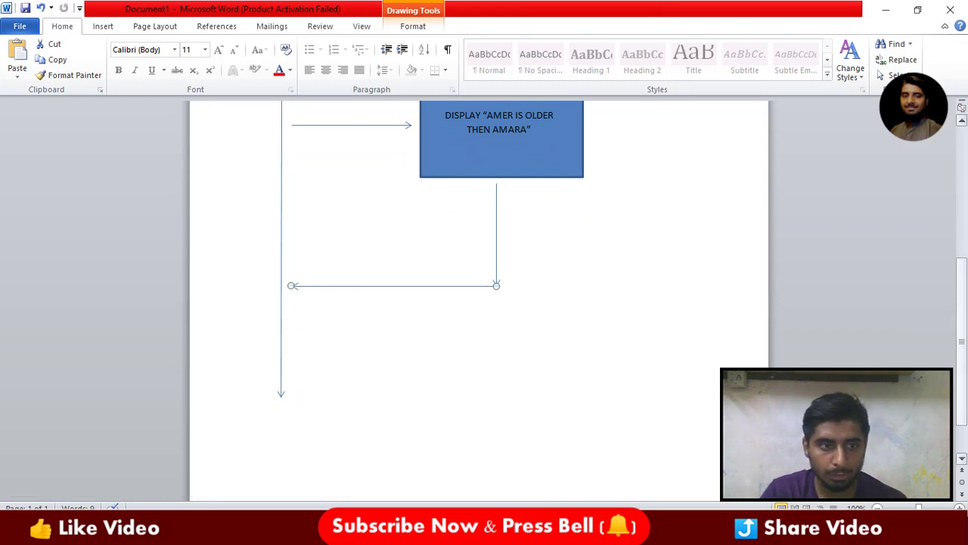
{"action": "scroll", "coordinate": [290, 202], "scroll_direction": "up", "scroll_amount": 5}
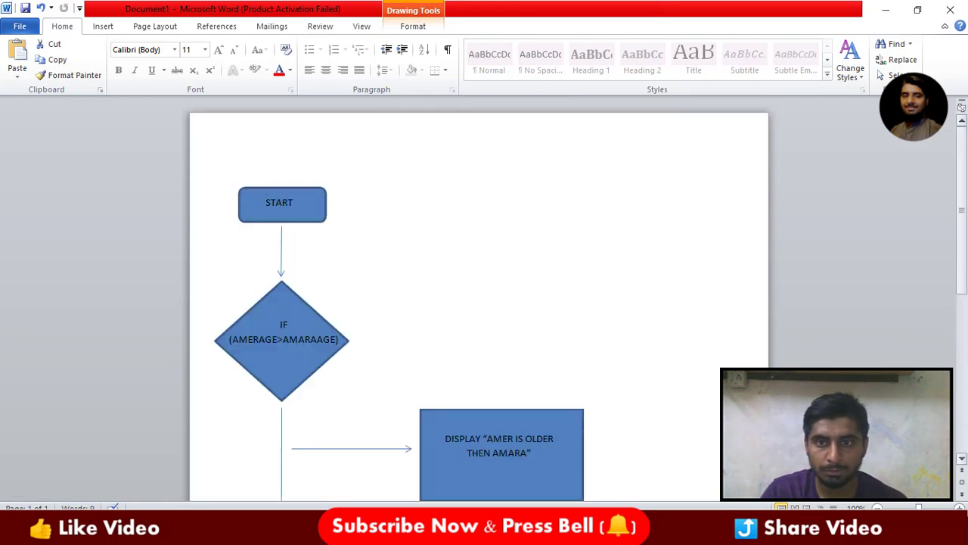
{"action": "left_click", "coordinate": [308, 211]}
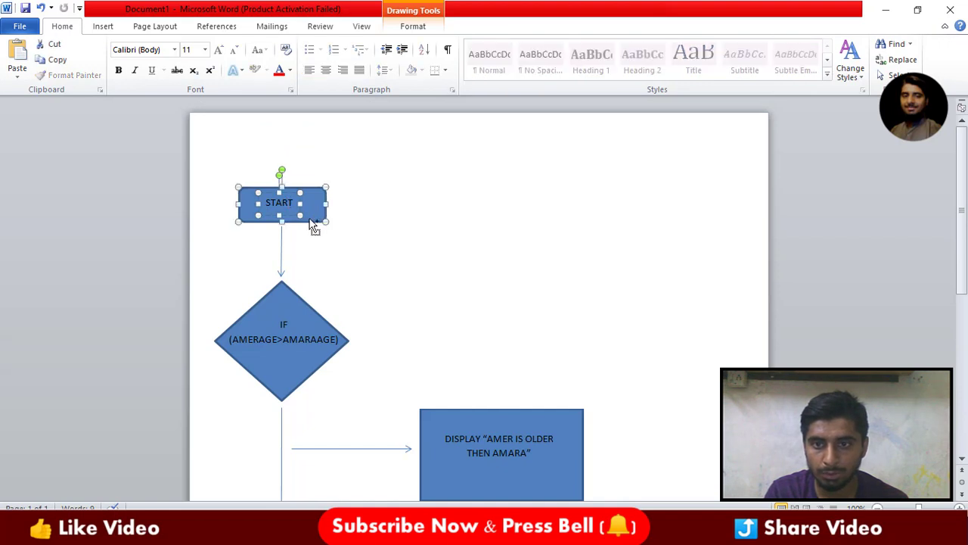
{"action": "mouse_move", "coordinate": [309, 219]}
{"action": "left_mouse_down"}
{"action": "mouse_move", "coordinate": [303, 503]}
{"action": "mouse_move", "coordinate": [305, 439]}
{"action": "mouse_move", "coordinate": [315, 473]}
{"action": "left_mouse_up"}
{"action": "scroll", "coordinate": [280, 437], "scroll_direction": "up", "scroll_amount": 5}
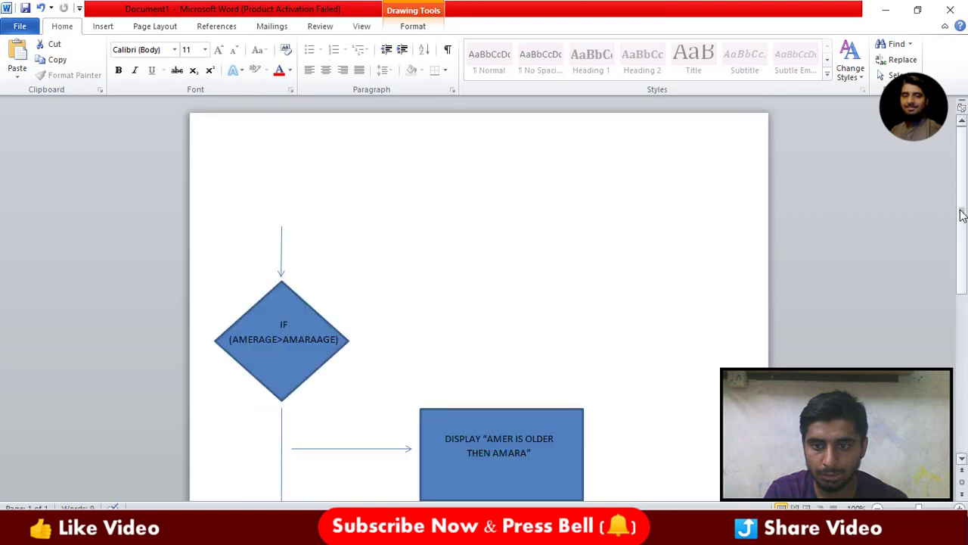
{"action": "key", "text": "ctrl+z"}
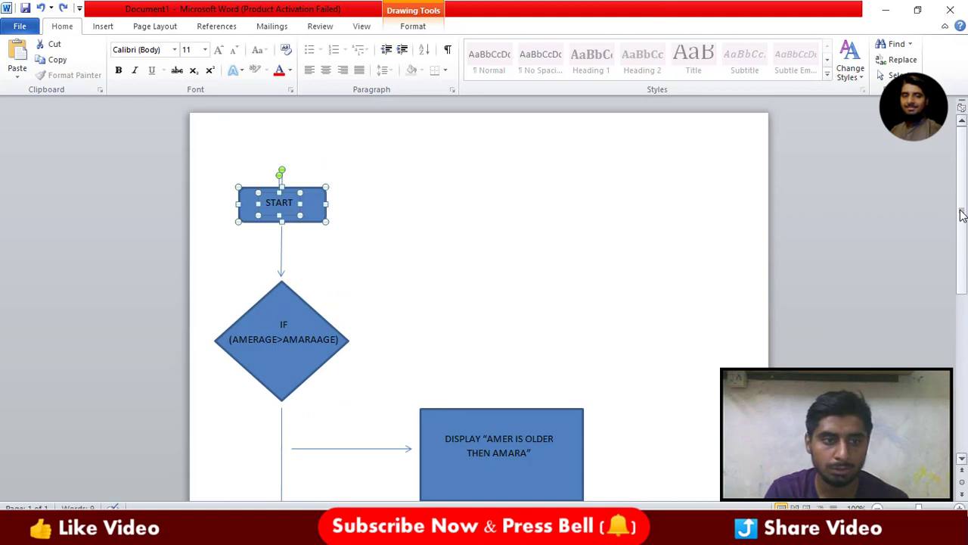
{"action": "left_click_drag", "start_coordinate": [962, 216], "coordinate": [965, 344]}
{"action": "left_click", "coordinate": [356, 372]}
{"action": "scroll", "coordinate": [359, 371], "scroll_direction": "up", "scroll_amount": 4}
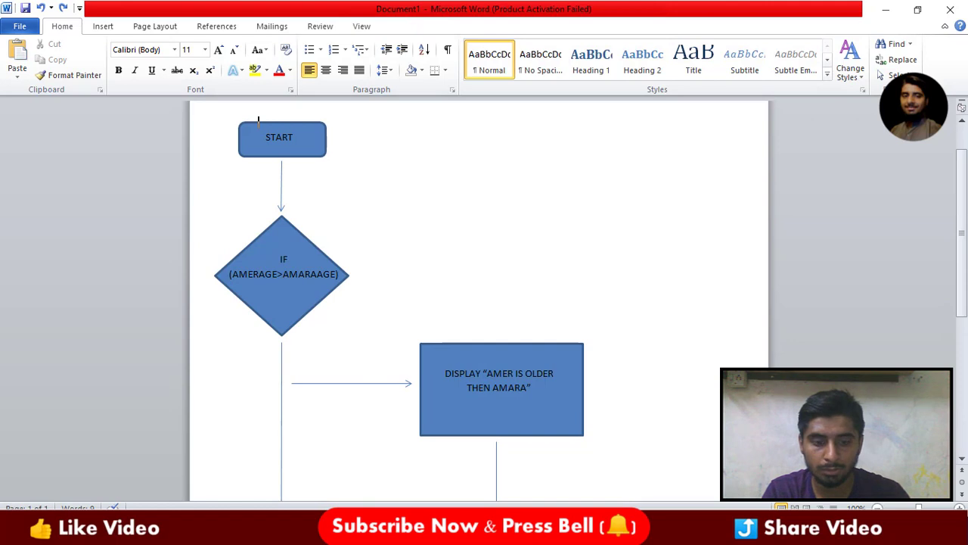
{"action": "scroll", "coordinate": [478, 302], "scroll_direction": "up", "scroll_amount": 1}
{"action": "scroll", "coordinate": [478, 303], "scroll_direction": "up", "scroll_amount": 1}
{"action": "scroll", "coordinate": [478, 302], "scroll_direction": "down", "scroll_amount": 7}
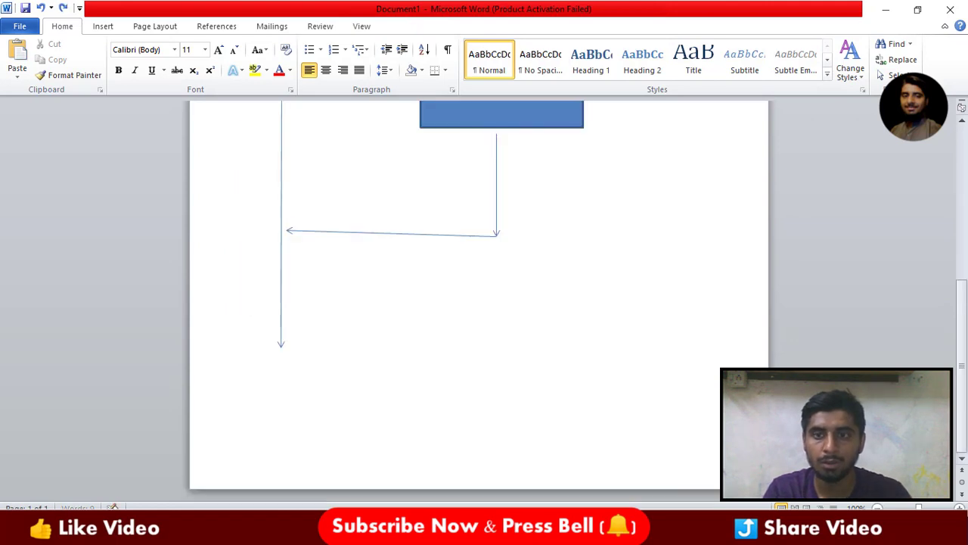
{"action": "left_click", "coordinate": [390, 233]}
{"action": "scroll", "coordinate": [966, 264], "scroll_direction": "up", "scroll_amount": 4}
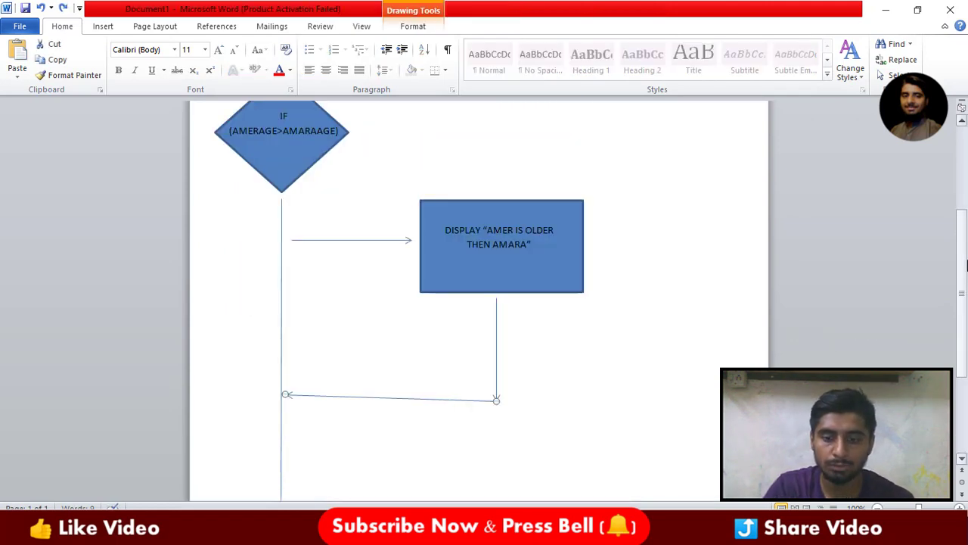
{"action": "scroll", "coordinate": [966, 263], "scroll_direction": "up", "scroll_amount": 3}
{"action": "key", "text": "Escape"}
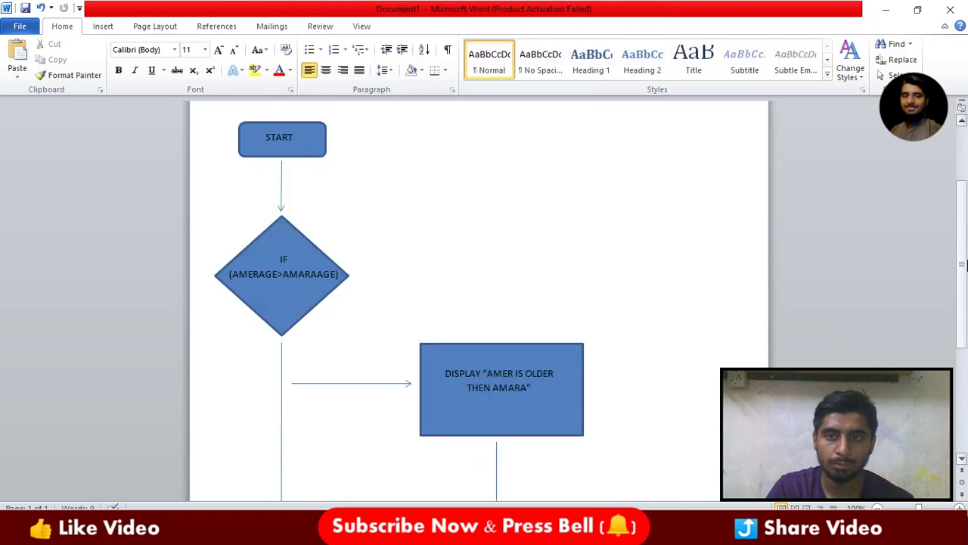
{"action": "left_click", "coordinate": [277, 144]}
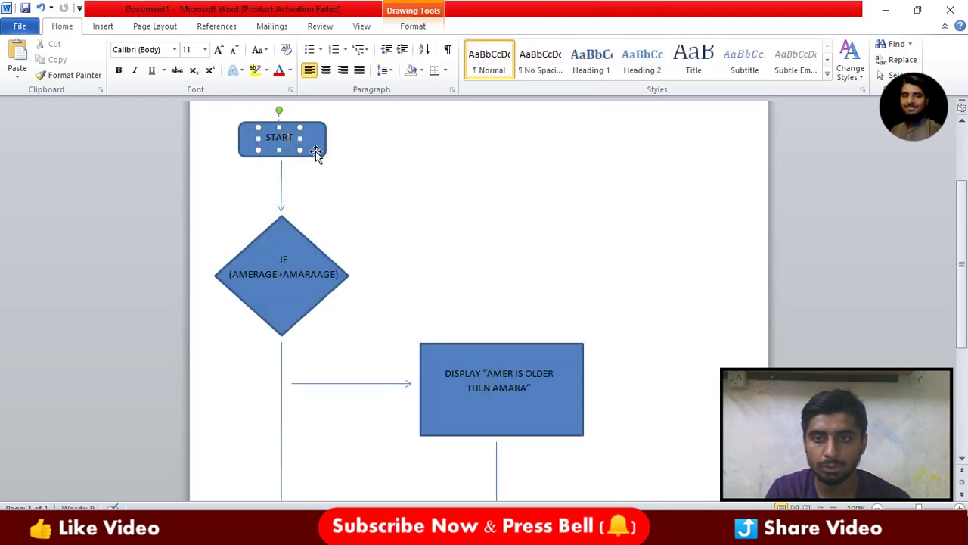
{"action": "left_click", "coordinate": [316, 152]}
{"action": "left_click", "coordinate": [306, 158]}
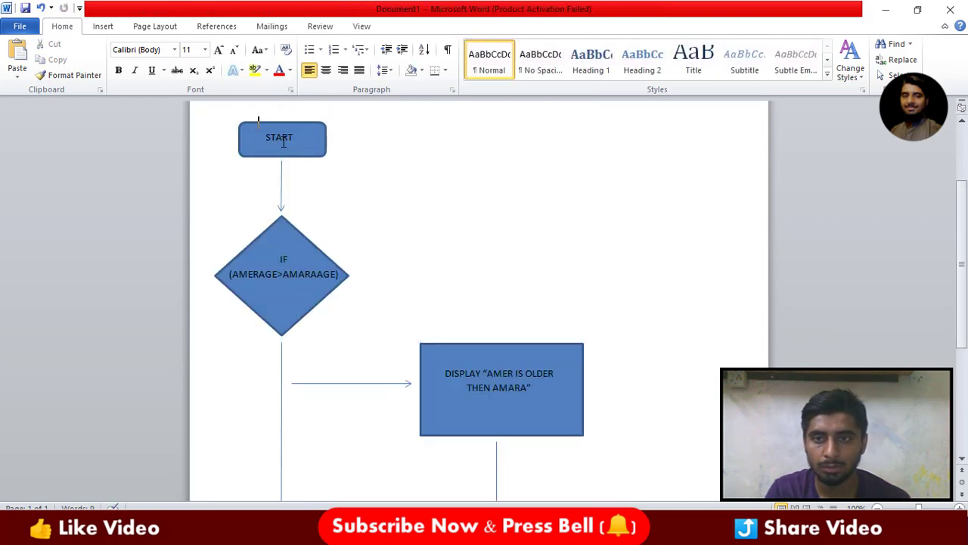
{"action": "left_click", "coordinate": [284, 142]}
{"action": "left_click", "coordinate": [316, 152]}
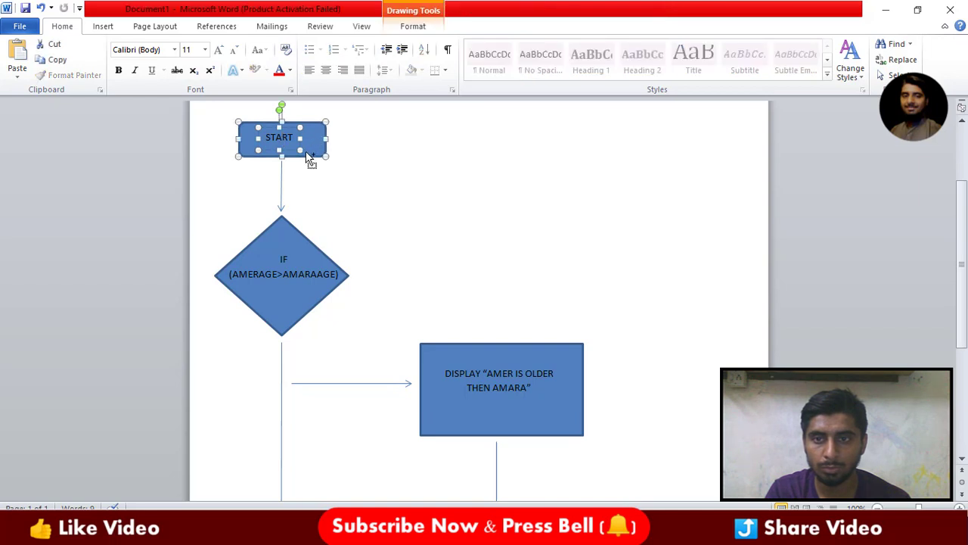
{"action": "mouse_move", "coordinate": [306, 153]}
{"action": "left_mouse_down"}
{"action": "mouse_move", "coordinate": [339, 417]}
{"action": "mouse_move", "coordinate": [339, 508]}
{"action": "mouse_move", "coordinate": [308, 498]}
{"action": "left_mouse_up"}
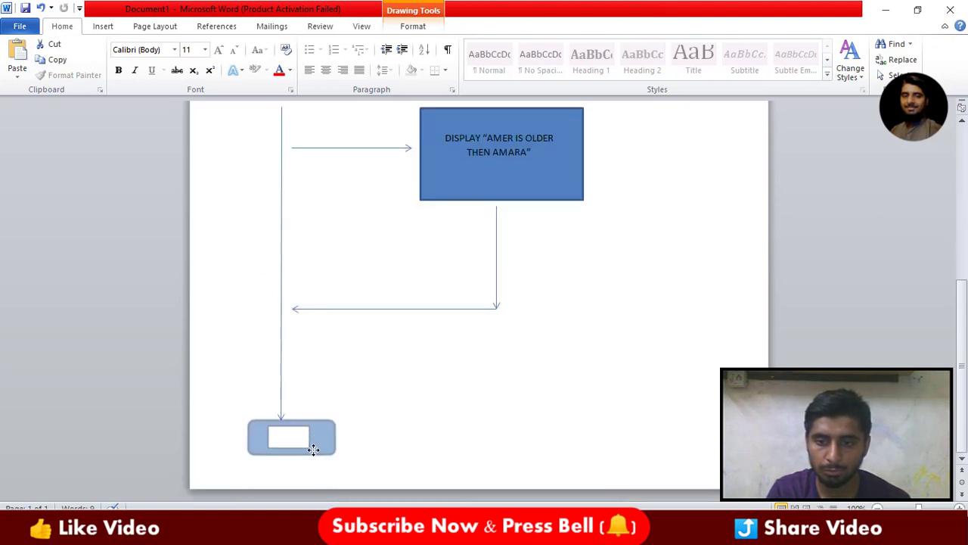
{"action": "left_click_drag", "start_coordinate": [308, 498], "coordinate": [308, 445]}
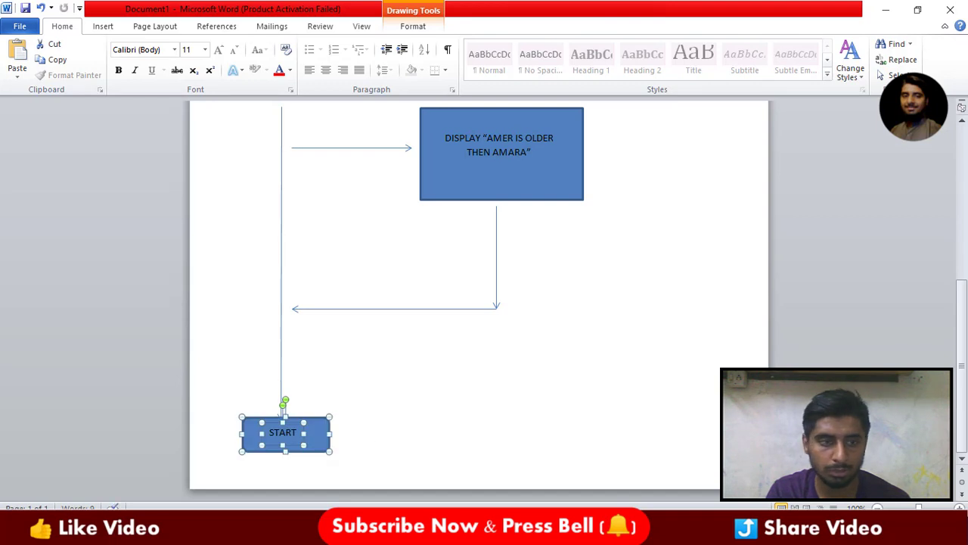
{"action": "scroll", "coordinate": [431, 218], "scroll_direction": "up", "scroll_amount": 8}
{"action": "scroll", "coordinate": [432, 218], "scroll_direction": "down", "scroll_amount": 1}
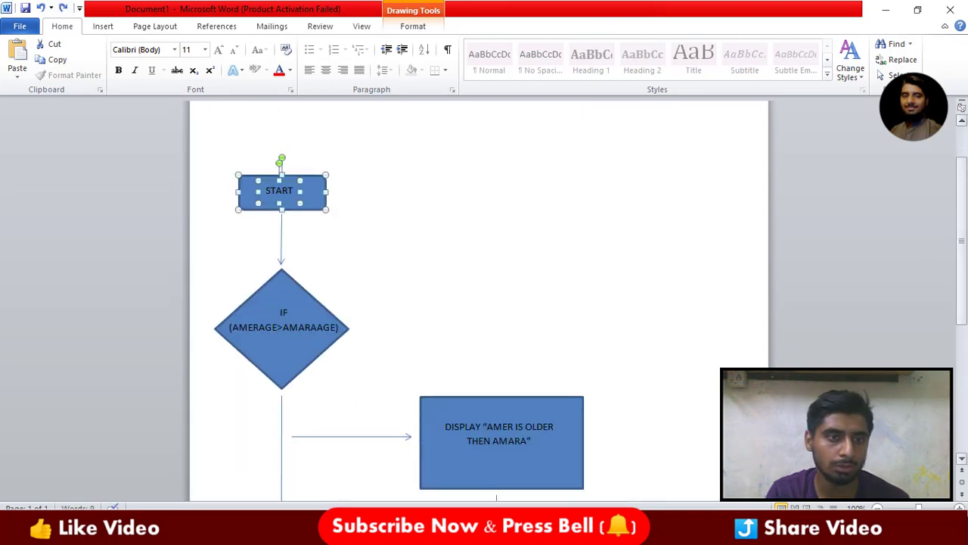
{"action": "scroll", "coordinate": [295, 412], "scroll_direction": "down", "scroll_amount": 5}
{"action": "scroll", "coordinate": [295, 411], "scroll_direction": "down", "scroll_amount": 2}
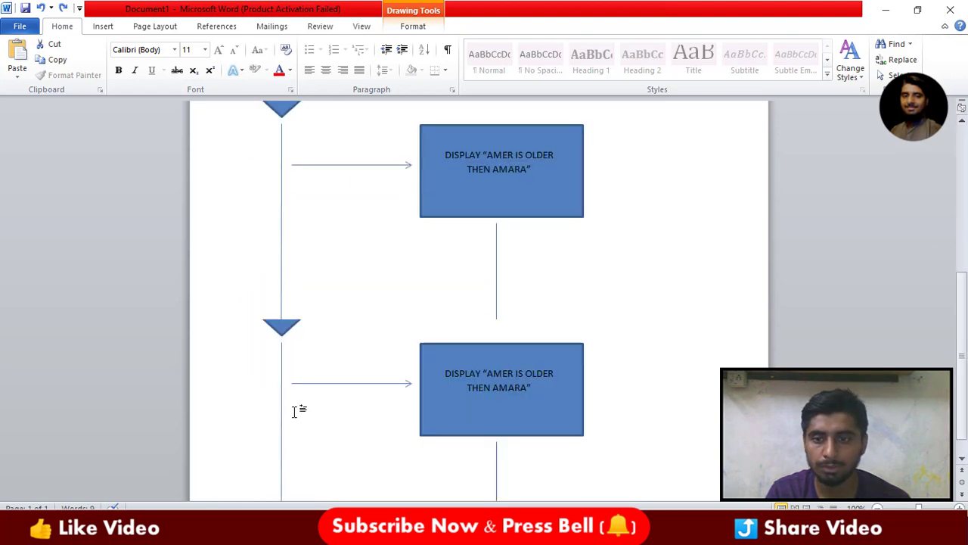
{"action": "scroll", "coordinate": [295, 412], "scroll_direction": "up", "scroll_amount": 6}
Draw a Flowchart: Alternate Process rounded box below the long down arrow
{"action": "left_click", "coordinate": [105, 28]}
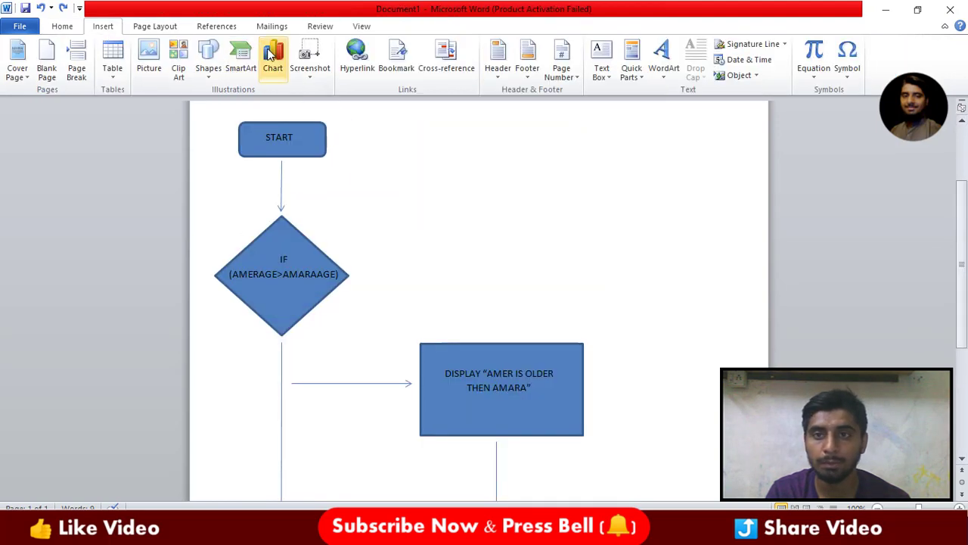
{"action": "left_click", "coordinate": [207, 61]}
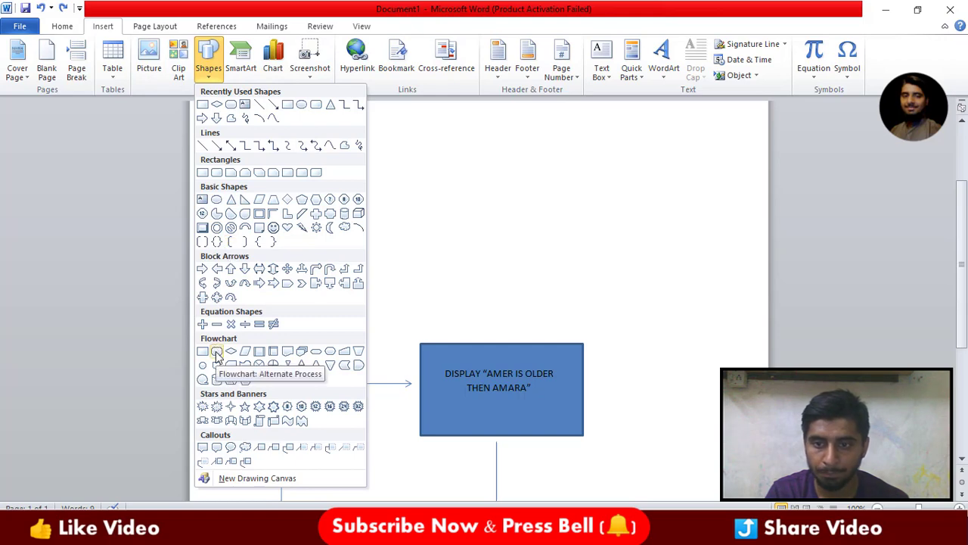
{"action": "left_click", "coordinate": [216, 352]}
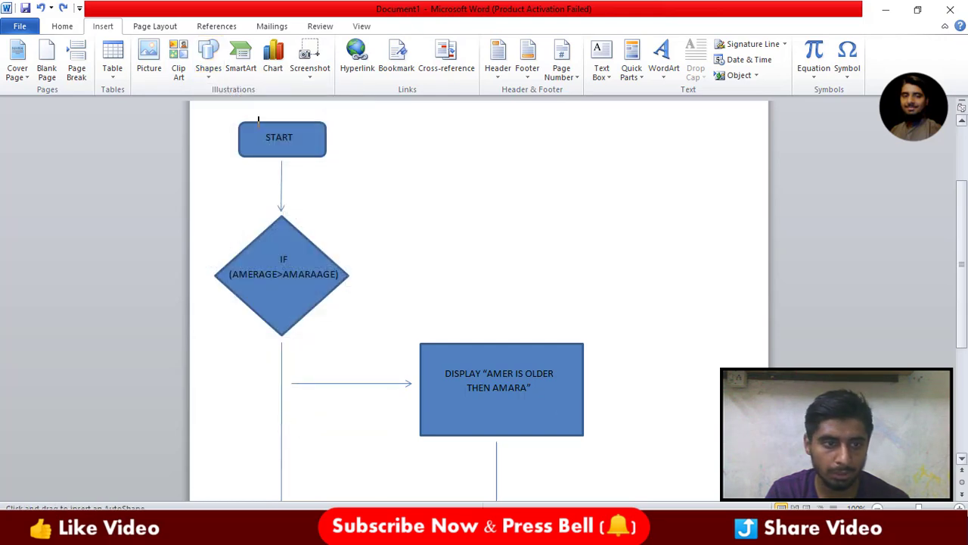
{"action": "scroll", "coordinate": [347, 485], "scroll_direction": "down", "scroll_amount": 6}
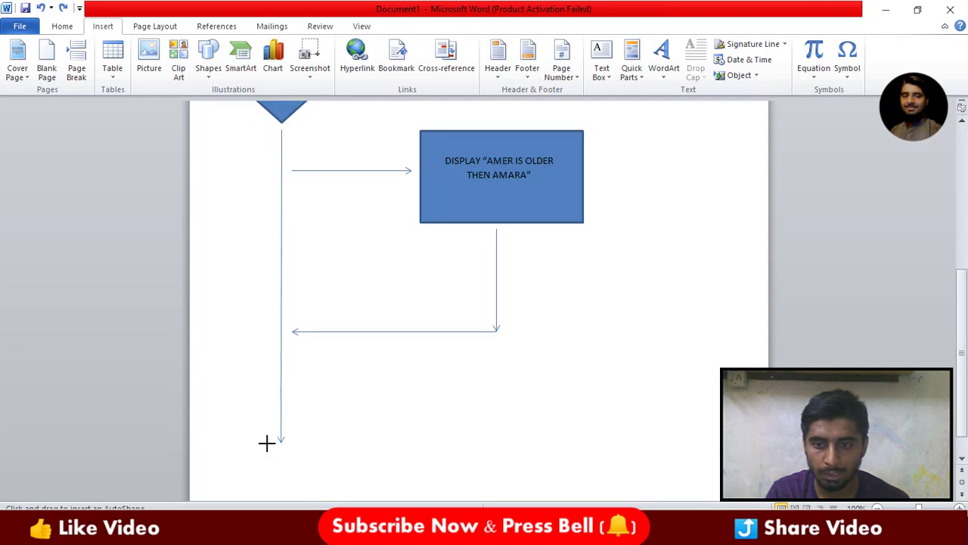
{"action": "left_click_drag", "start_coordinate": [251, 442], "coordinate": [338, 476]}
Copy the DISPLAY text box onto the rounded box and change its text to STOP
{"action": "left_click", "coordinate": [478, 189]}
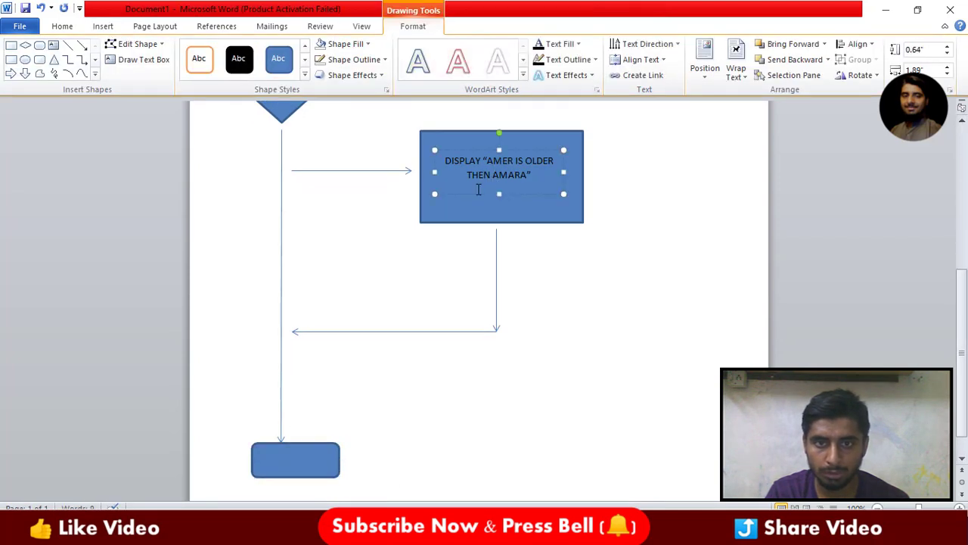
{"action": "left_click_drag", "start_coordinate": [472, 193], "coordinate": [305, 462]}
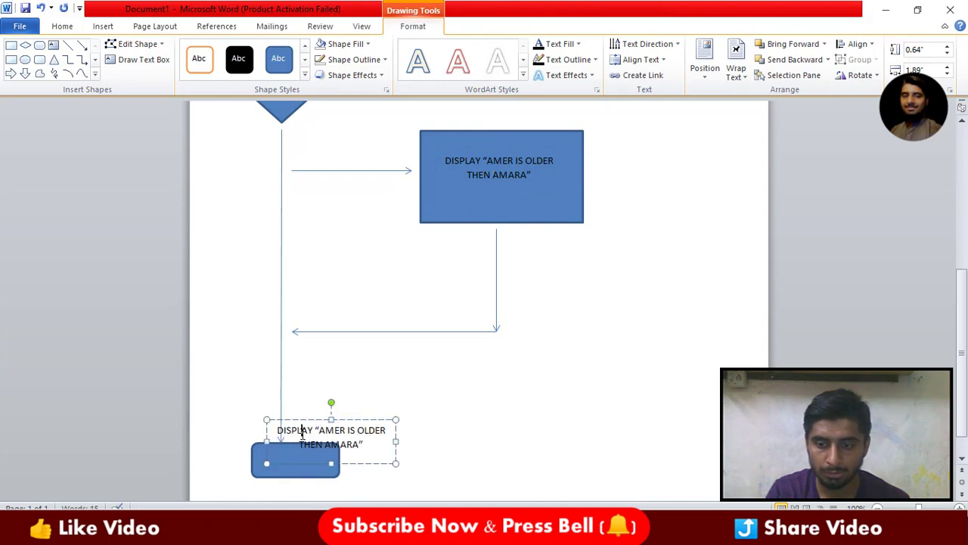
{"action": "triple_click", "coordinate": [302, 432]}
{"action": "type", "text": "STOP"}
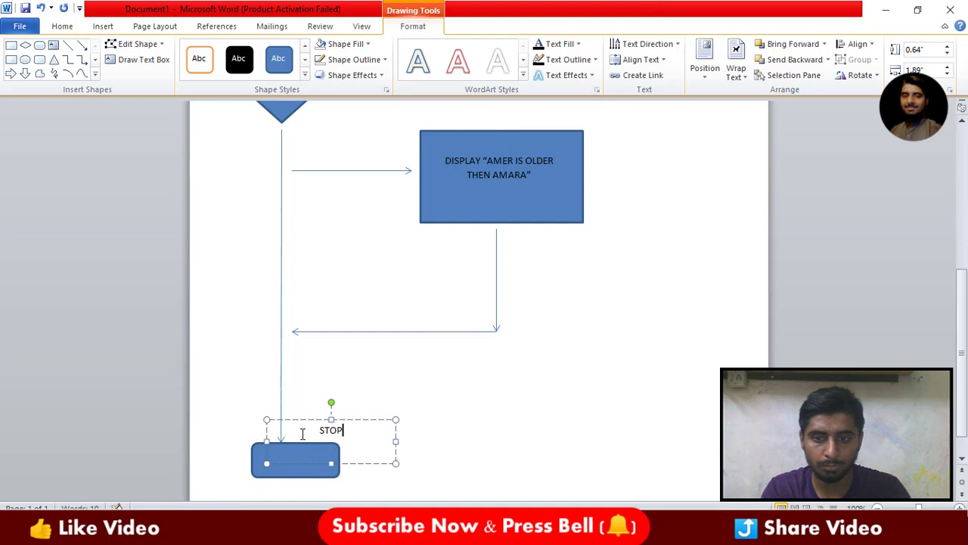
{"action": "left_click_drag", "start_coordinate": [313, 461], "coordinate": [318, 449]}
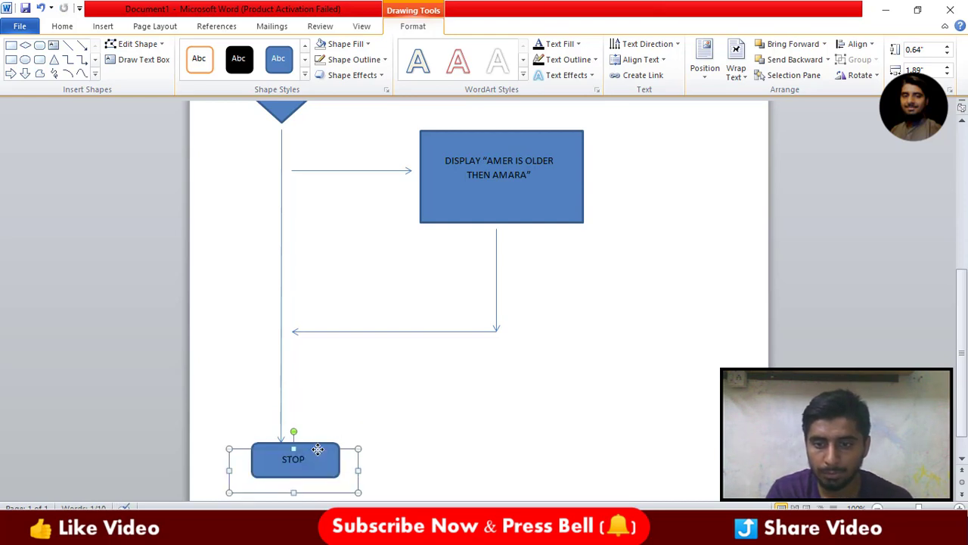
Grow the STOP label's font to 24 pt
{"action": "left_click", "coordinate": [65, 30]}
{"action": "left_click", "coordinate": [219, 50]}
{"action": "left_click", "coordinate": [219, 50]}
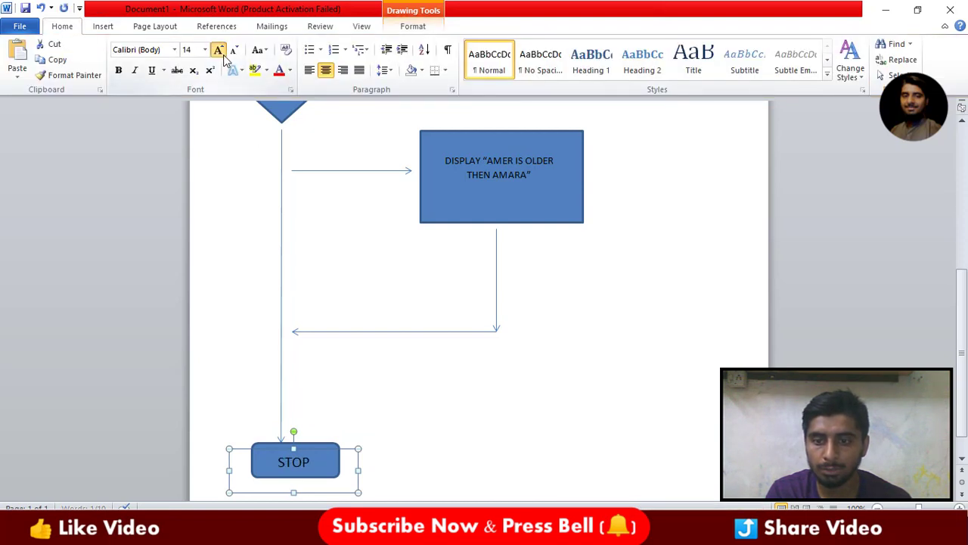
{"action": "left_click", "coordinate": [219, 50]}
{"action": "left_click", "coordinate": [218, 50]}
{"action": "left_click", "coordinate": [218, 50]}
{"action": "left_click", "coordinate": [218, 50]}
{"action": "left_click", "coordinate": [218, 50]}
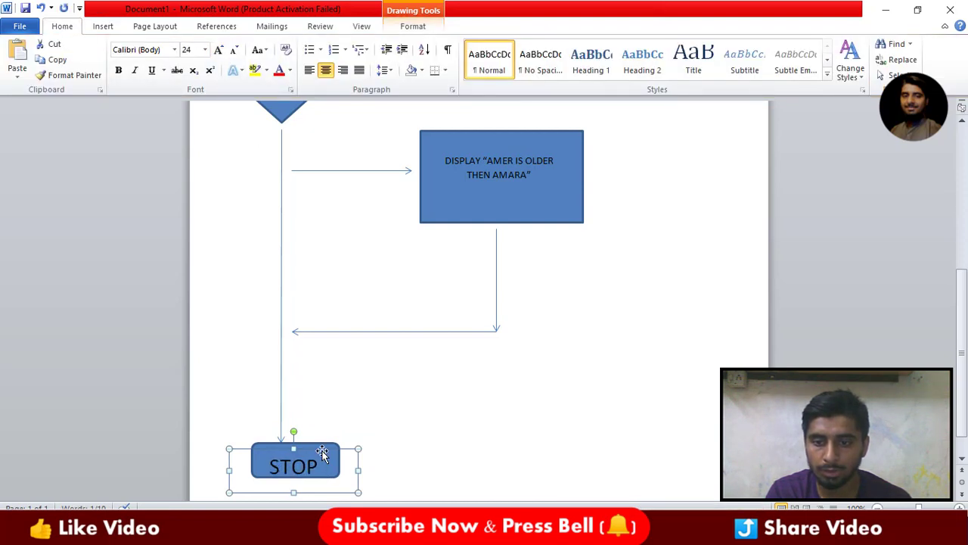
End the arrow at the STOP box's top, then narrow and centre the STOP text box inside
{"action": "left_click", "coordinate": [281, 426]}
{"action": "left_click_drag", "start_coordinate": [280, 440], "coordinate": [280, 422]}
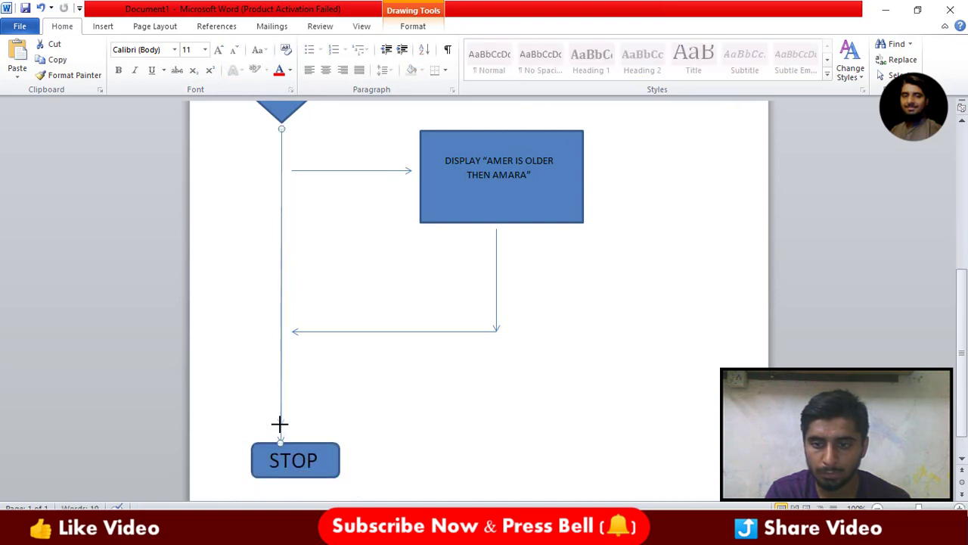
{"action": "left_click", "coordinate": [285, 453]}
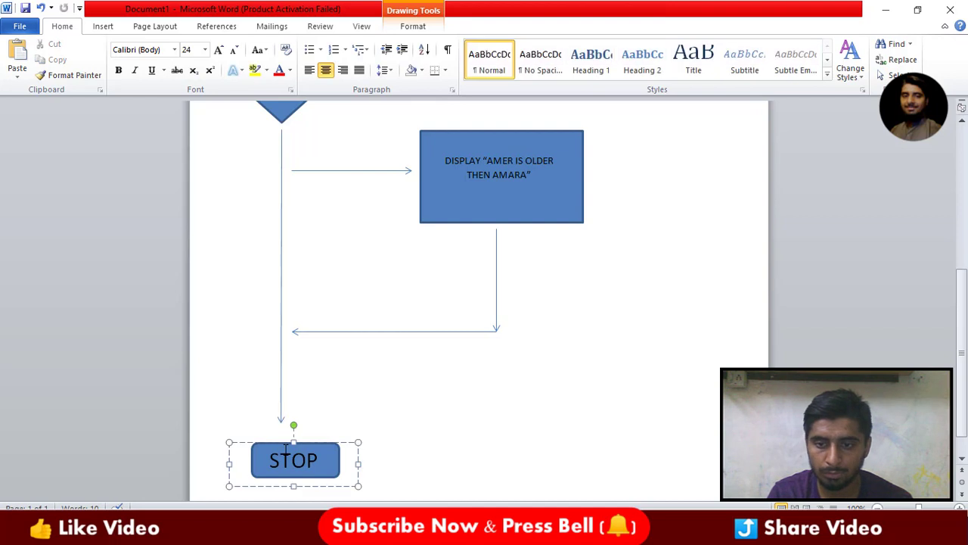
{"action": "double_click", "coordinate": [274, 454]}
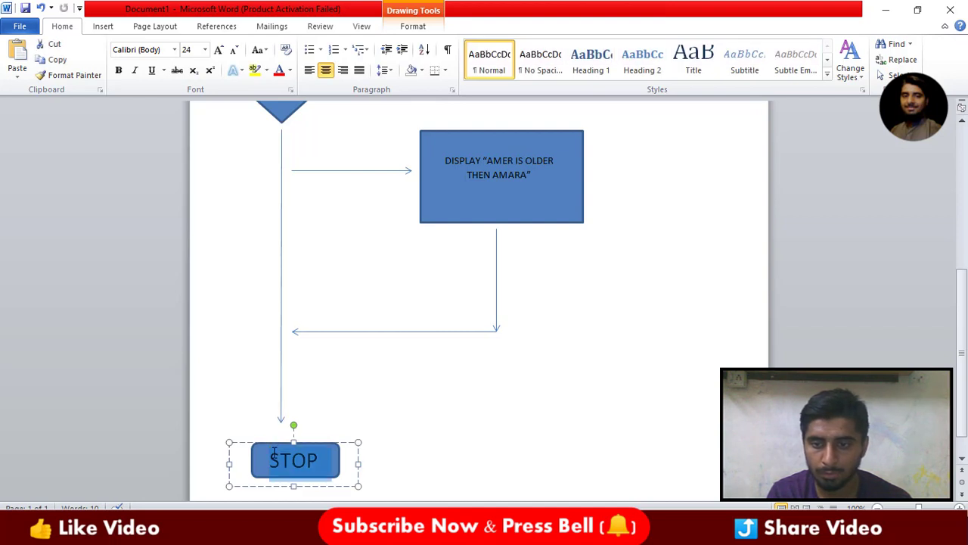
{"action": "left_click_drag", "start_coordinate": [265, 445], "coordinate": [249, 440]}
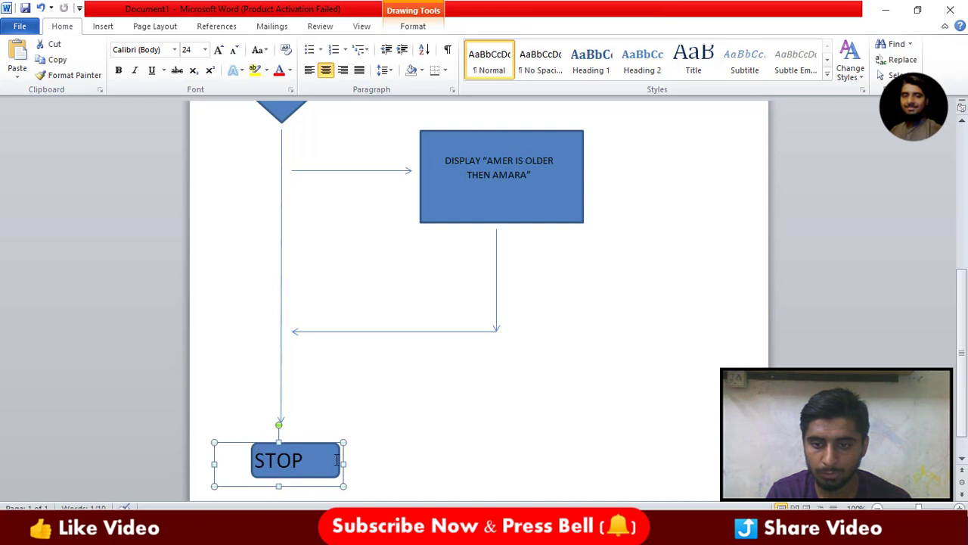
{"action": "mouse_move", "coordinate": [344, 463]}
{"action": "left_mouse_down"}
{"action": "mouse_move", "coordinate": [315, 464]}
{"action": "mouse_move", "coordinate": [317, 451]}
{"action": "left_mouse_up"}
{"action": "left_click", "coordinate": [279, 446]}
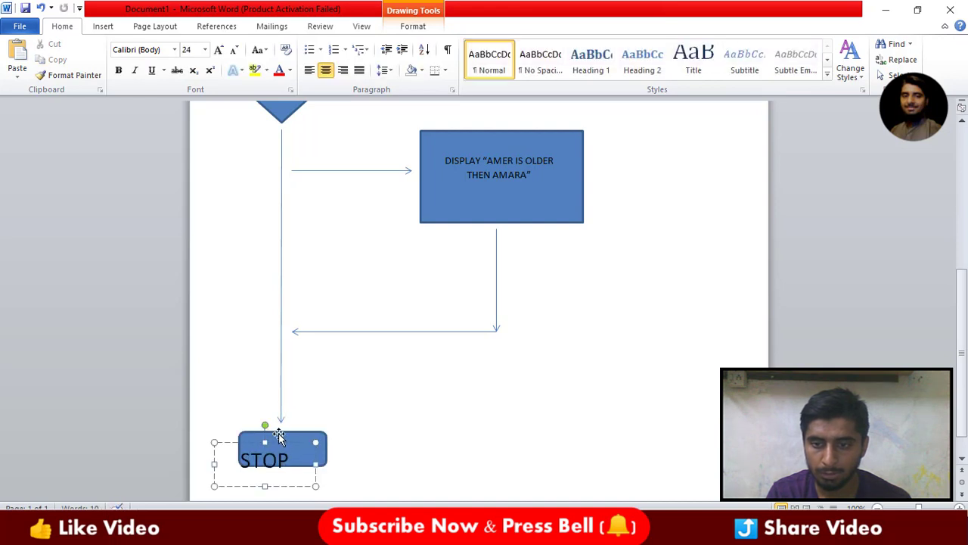
{"action": "left_click_drag", "start_coordinate": [279, 443], "coordinate": [298, 436]}
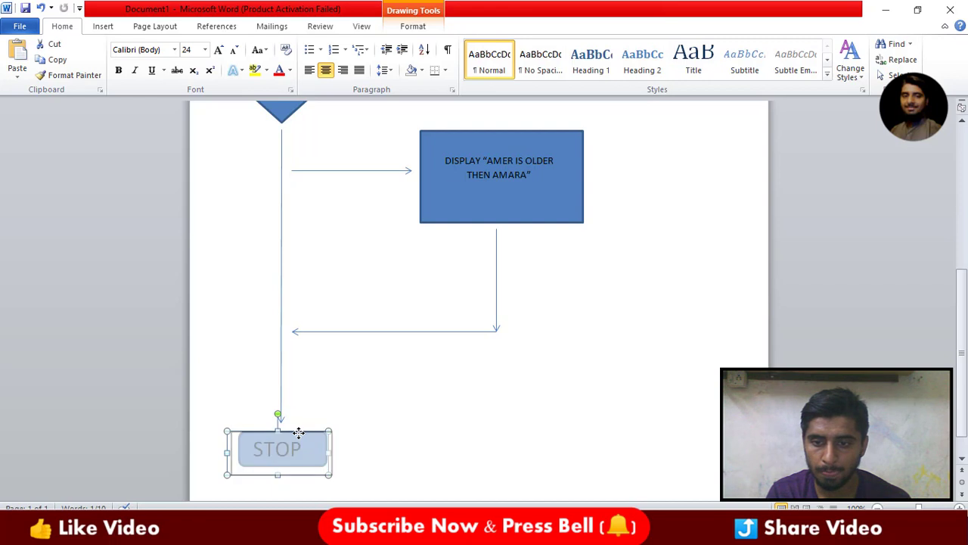
{"action": "scroll", "coordinate": [352, 320], "scroll_direction": "up", "scroll_amount": 6}
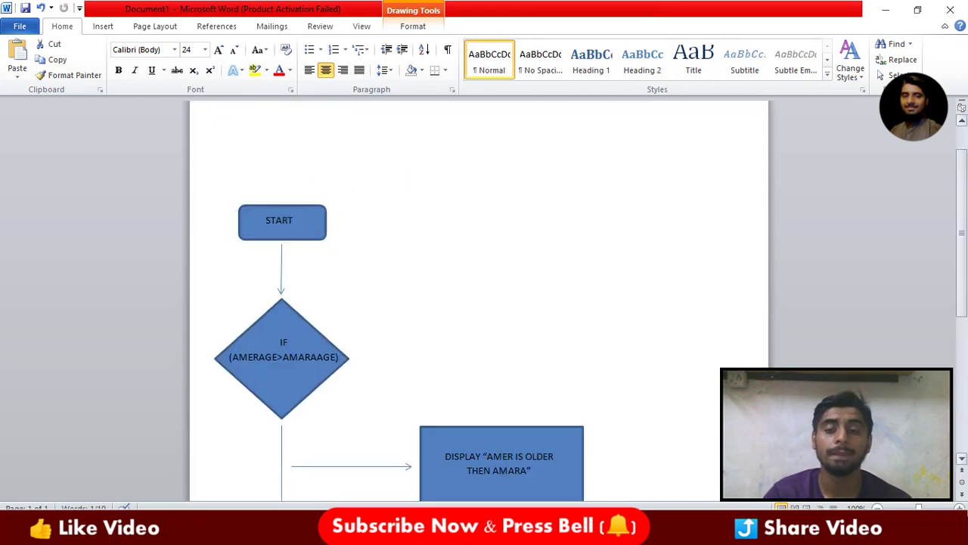
{"action": "scroll", "coordinate": [351, 320], "scroll_direction": "down", "scroll_amount": 1}
{"action": "scroll", "coordinate": [352, 320], "scroll_direction": "down", "scroll_amount": 1}
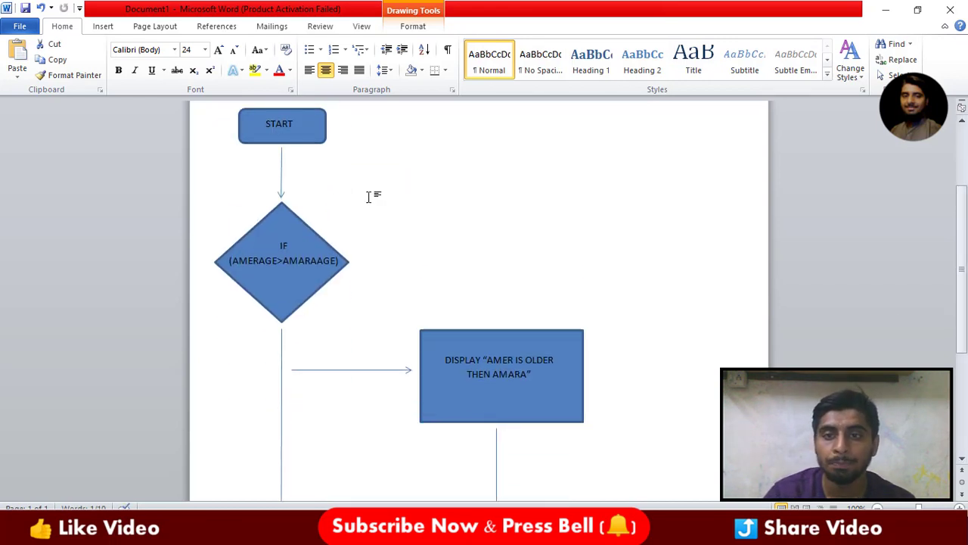
{"action": "scroll", "coordinate": [965, 242], "scroll_direction": "down", "scroll_amount": 1}
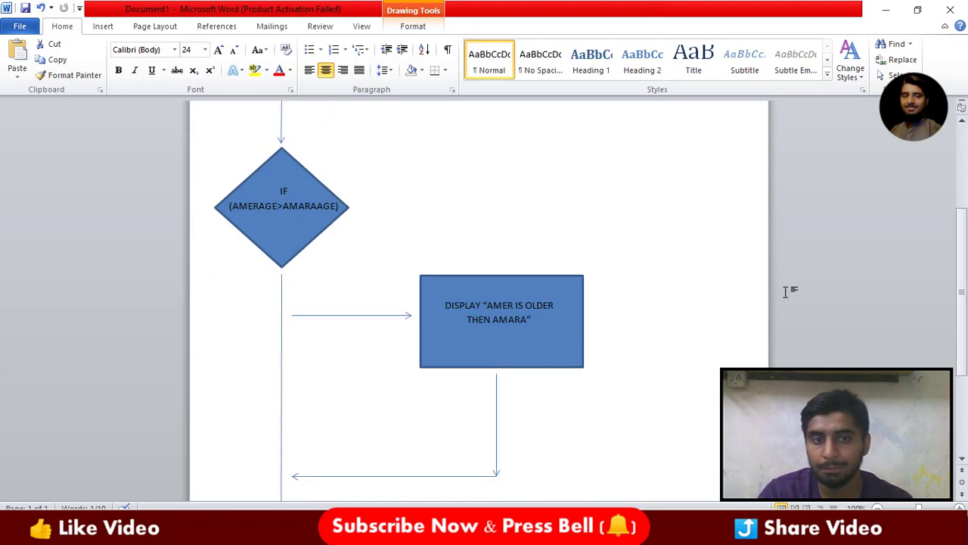
{"action": "scroll", "coordinate": [643, 272], "scroll_direction": "down", "scroll_amount": 2}
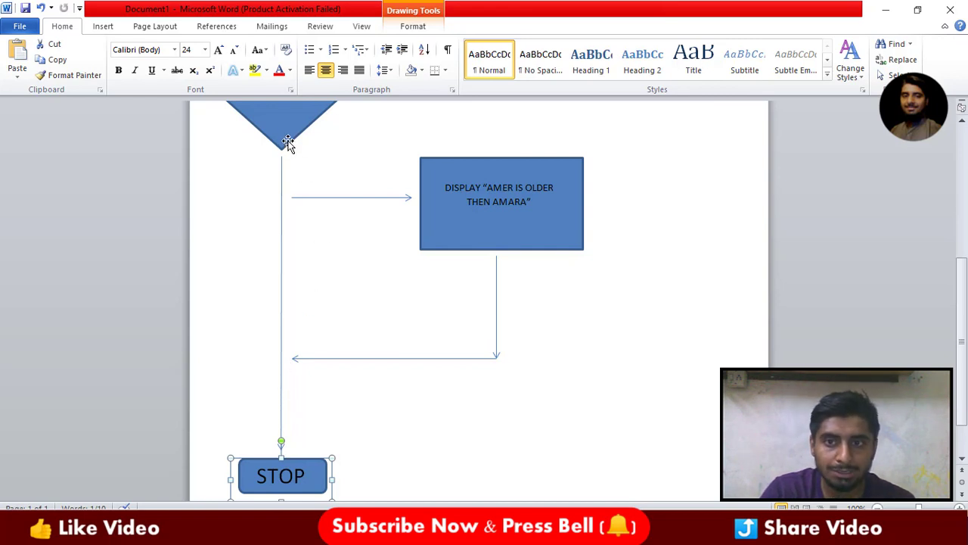
{"action": "scroll", "coordinate": [312, 178], "scroll_direction": "up", "scroll_amount": 2}
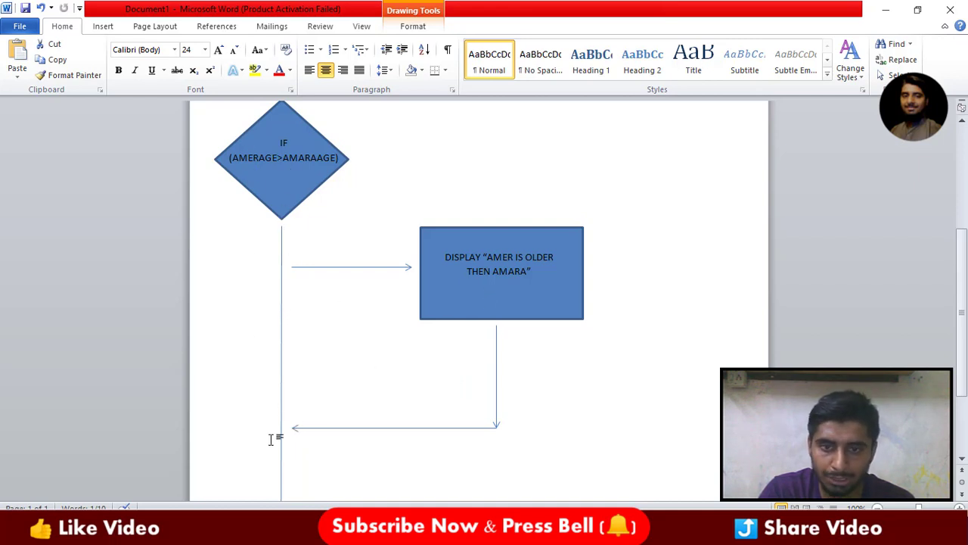
{"action": "scroll", "coordinate": [556, 261], "scroll_direction": "up", "scroll_amount": 7}
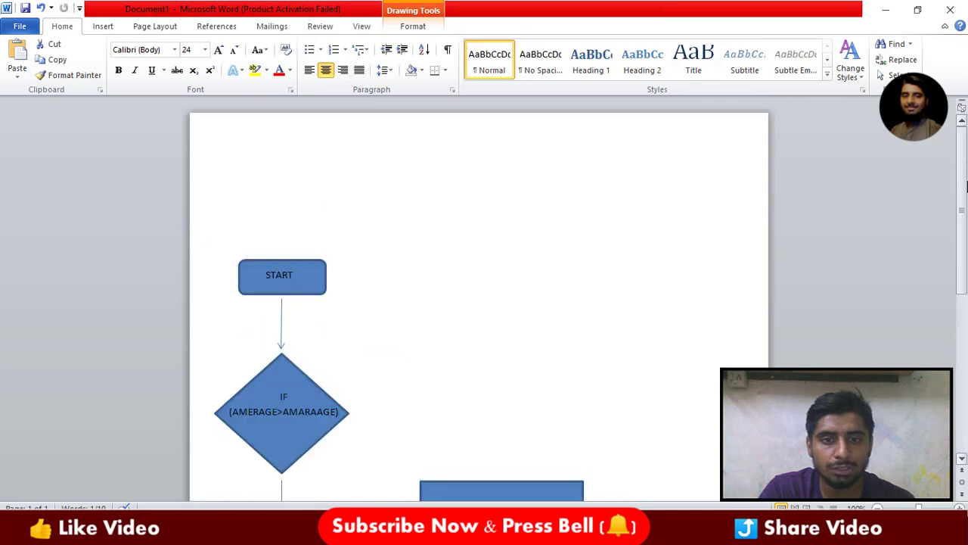
{"action": "scroll", "coordinate": [556, 262], "scroll_direction": "down", "scroll_amount": 5}
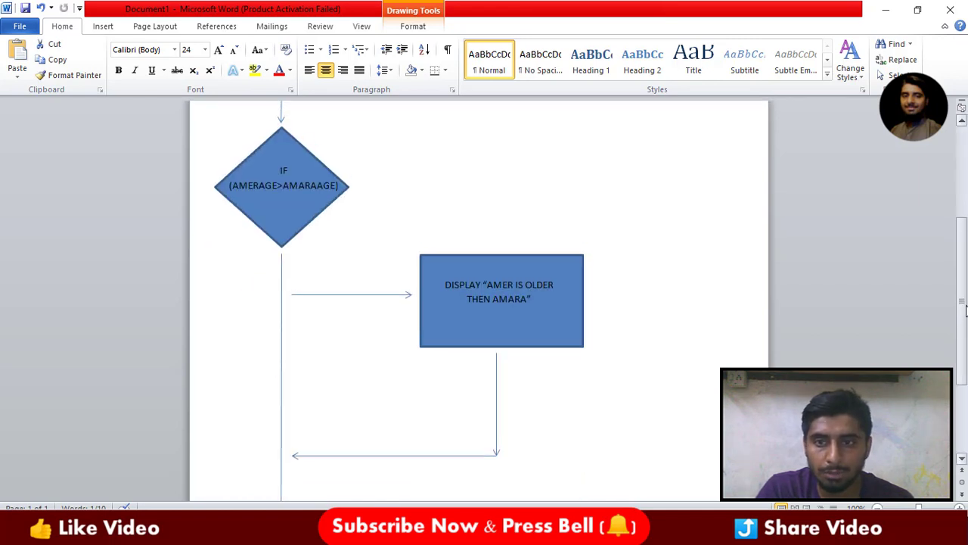
{"action": "scroll", "coordinate": [556, 262], "scroll_direction": "up", "scroll_amount": 2}
{"action": "scroll", "coordinate": [556, 262], "scroll_direction": "up", "scroll_amount": 2}
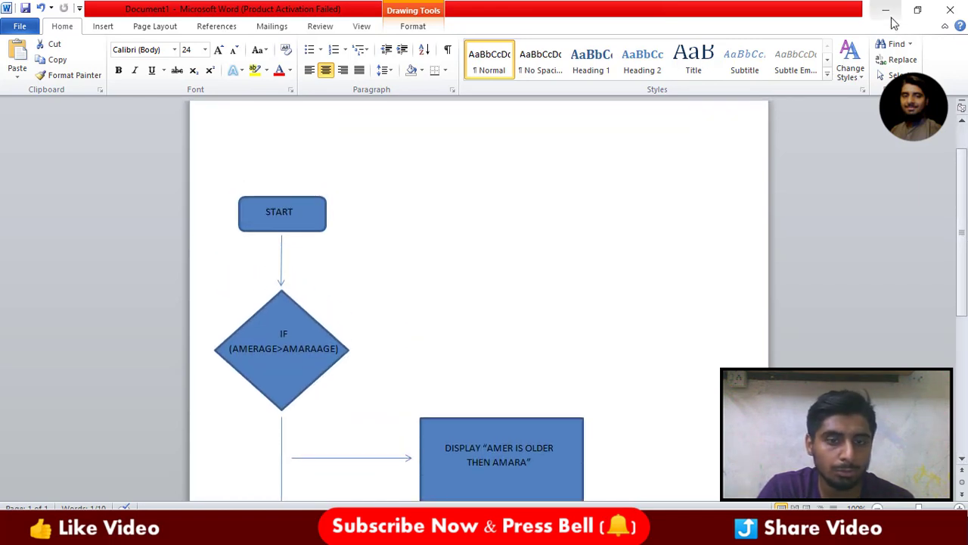